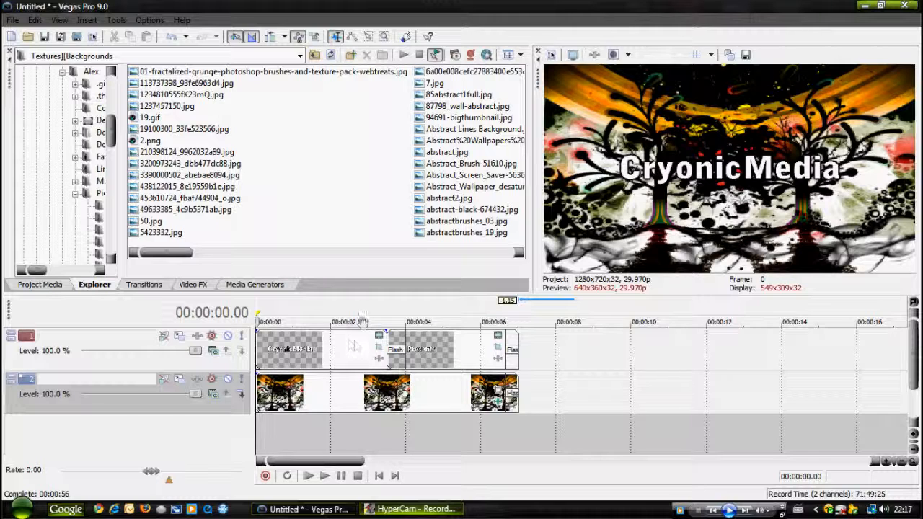
Start a new project and insert two empty video tracks.
left_click(12, 36)
left_click(465, 219)
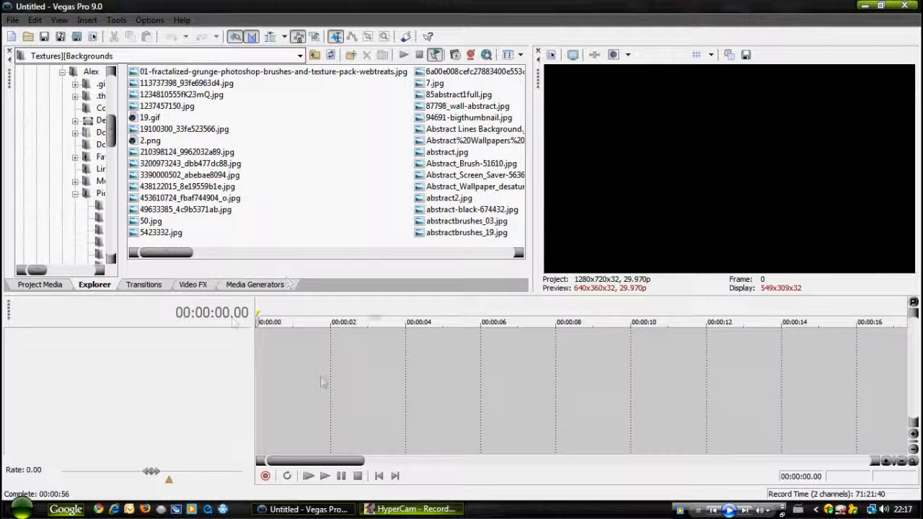
right_click(335, 375)
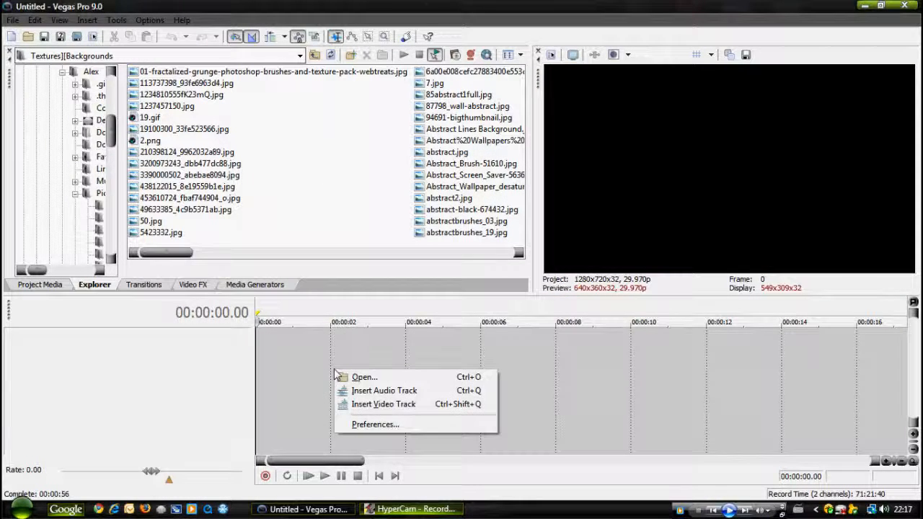
left_click(375, 402)
right_click(352, 415)
left_click(397, 444)
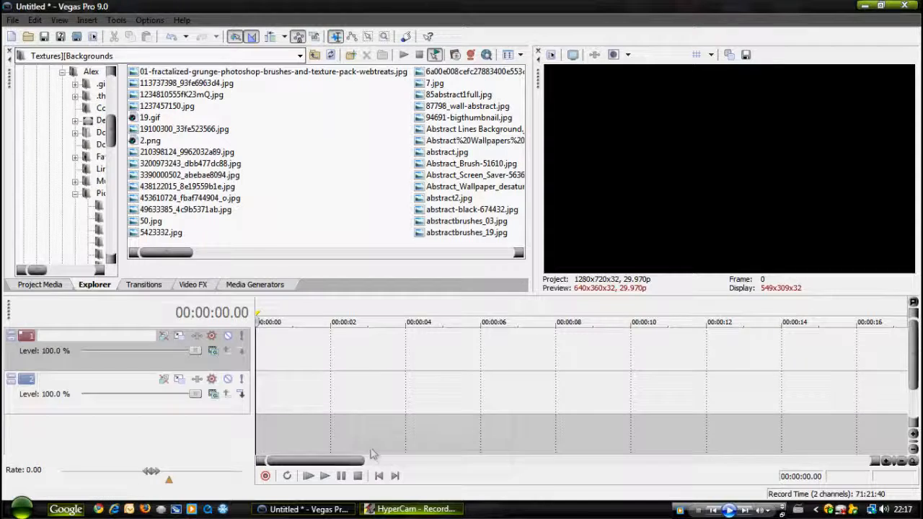
Place the Abstract%20Wallpapers tree image at the very start of the second video track.
left_click(336, 396)
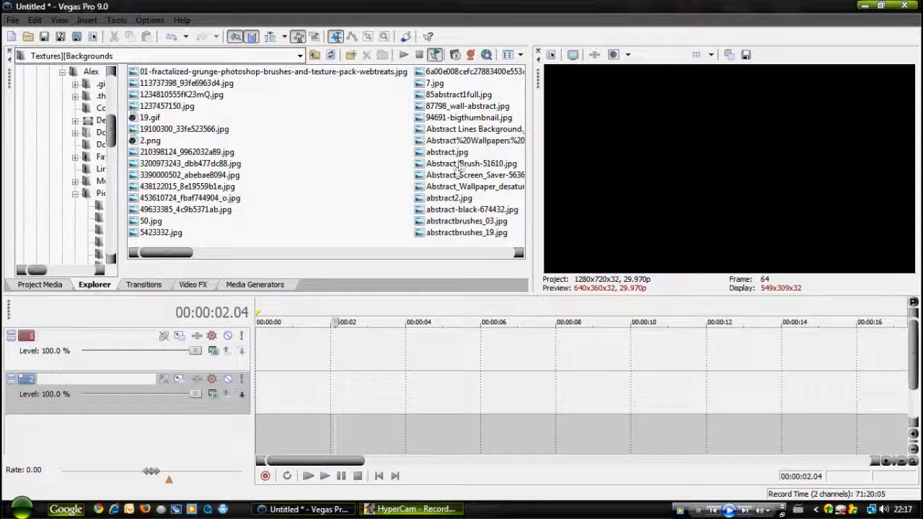
left_click(447, 142)
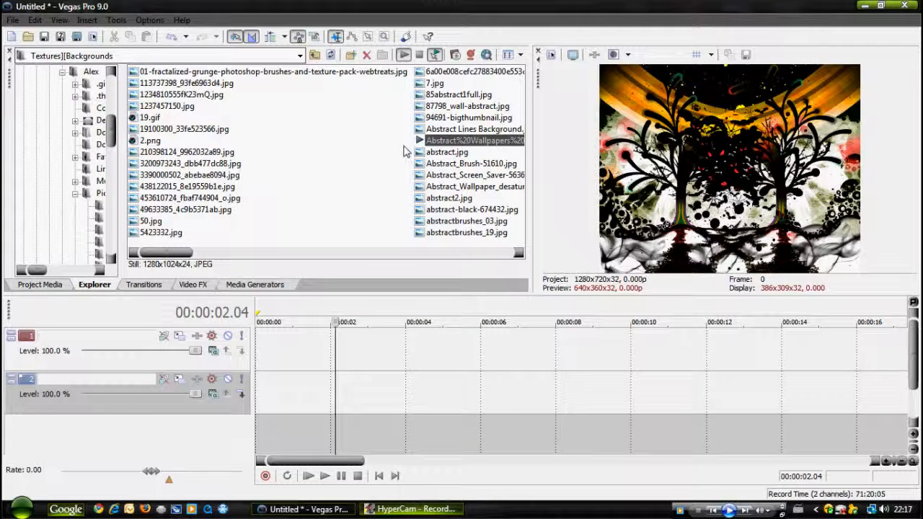
left_click_drag(436, 143, 245, 393)
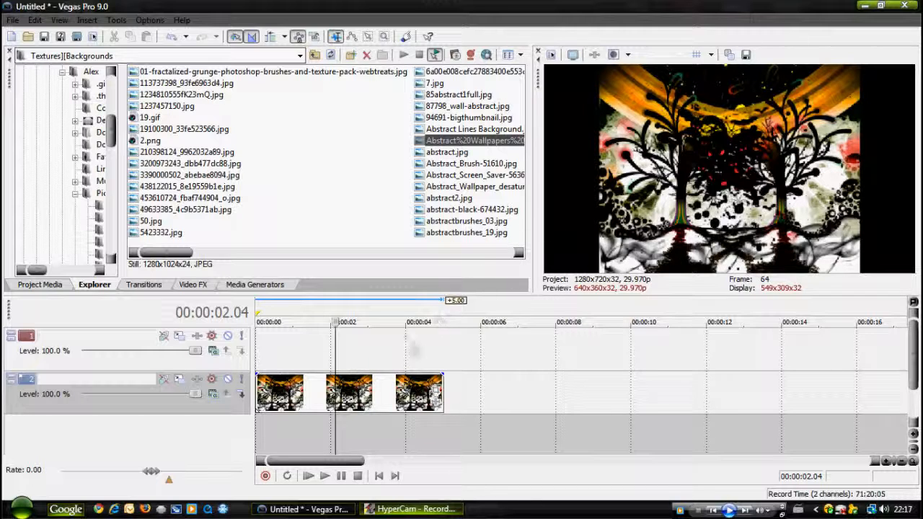
Turn off Maintain Aspect Ratio for the background image event and extend its end by 2 seconds.
right_click(387, 390)
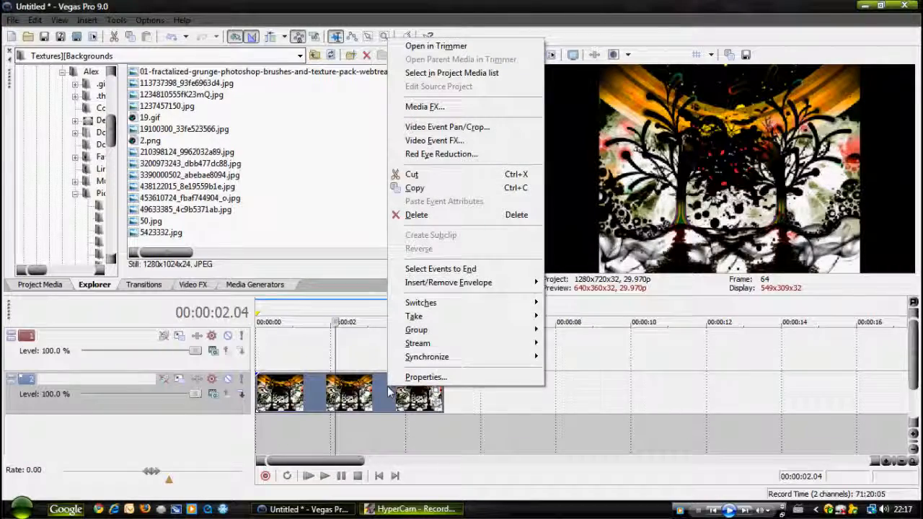
mouse_move(442, 308)
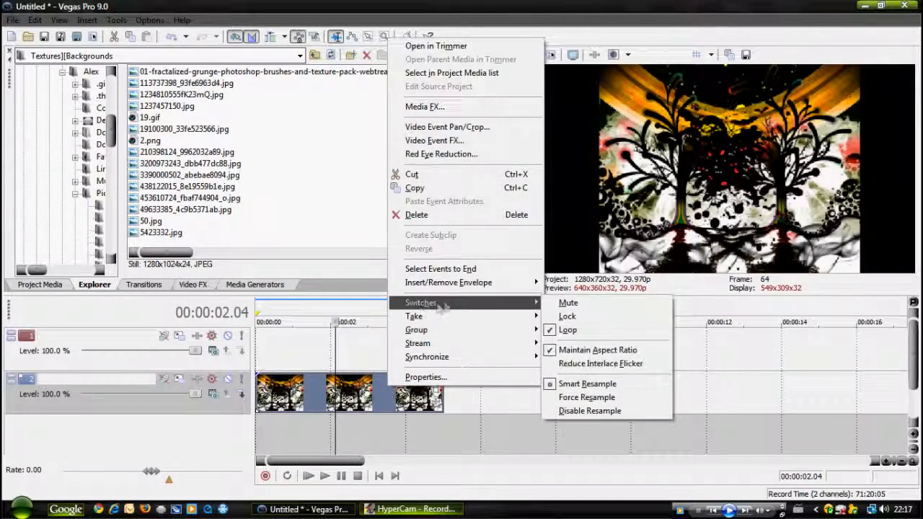
left_click(565, 350)
left_click_drag(447, 393, 517, 390)
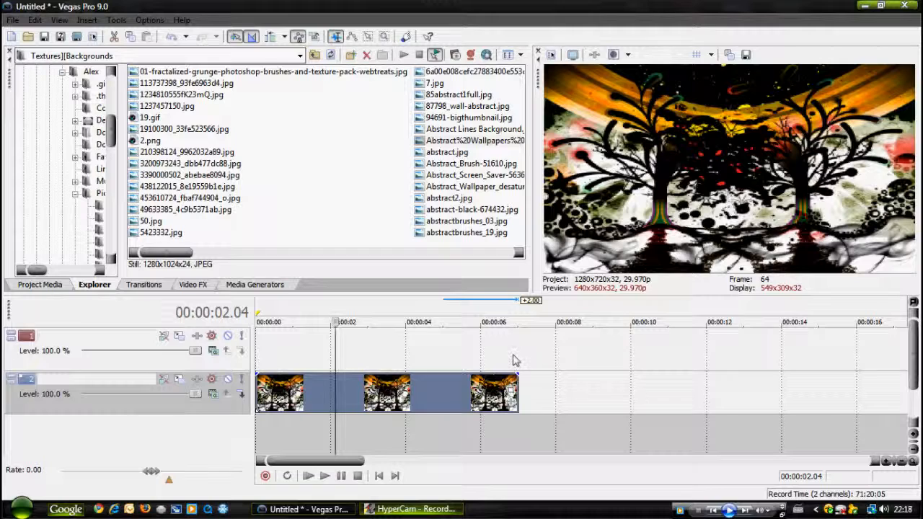
Insert a text media event on the first video track reading "CryonicMedia".
left_click(512, 360)
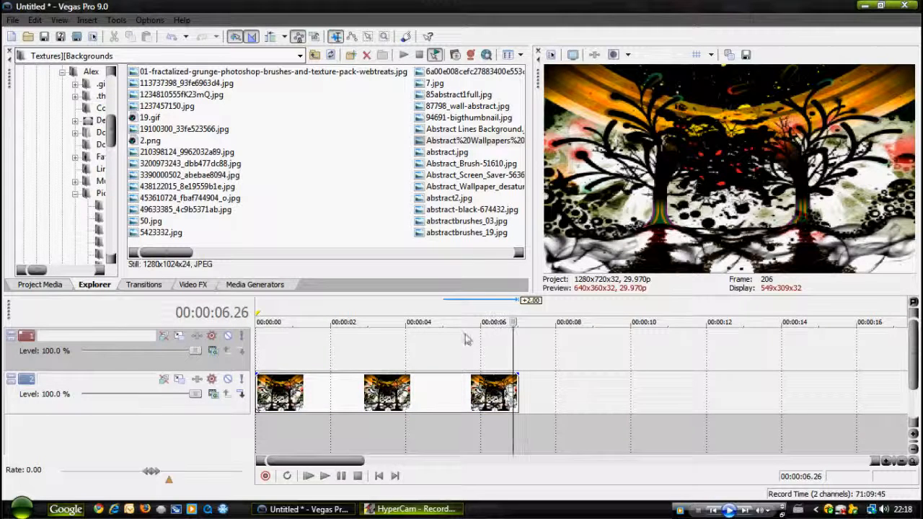
right_click(322, 346)
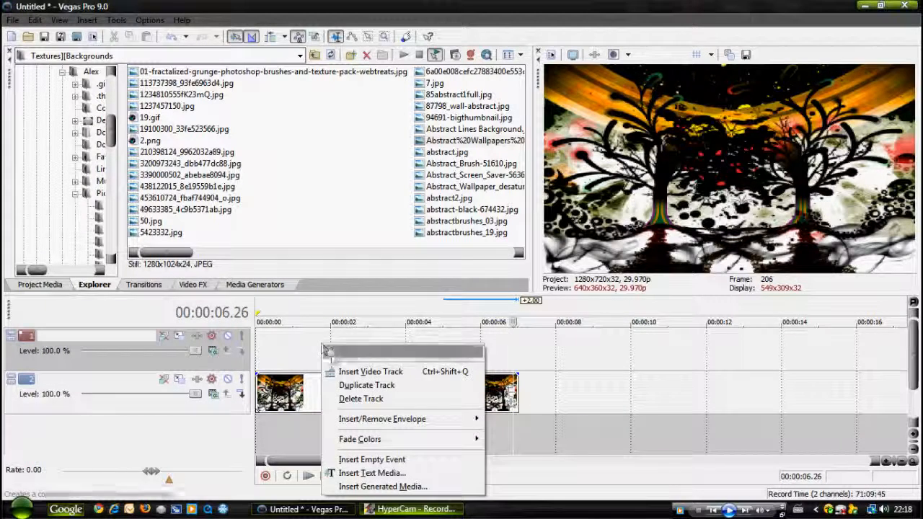
left_click(371, 473)
left_click_drag(365, 343, 108, 252)
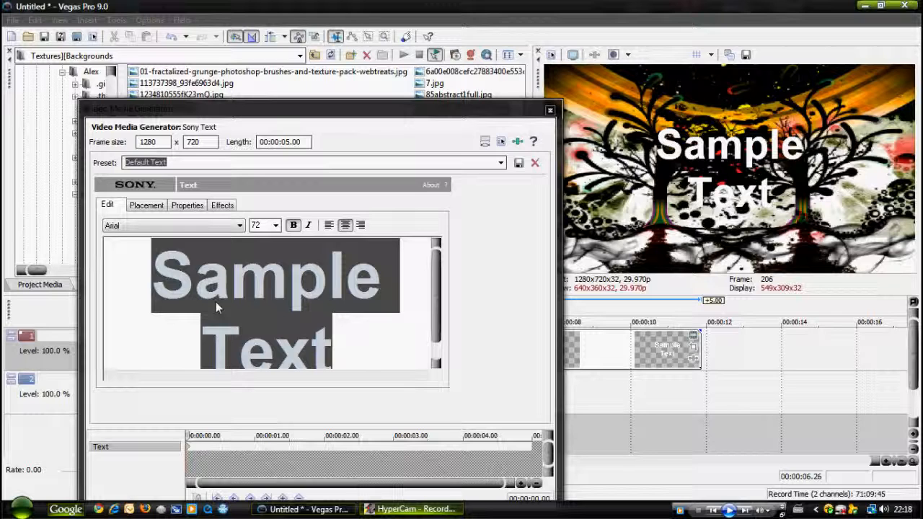
type("Cryonic")
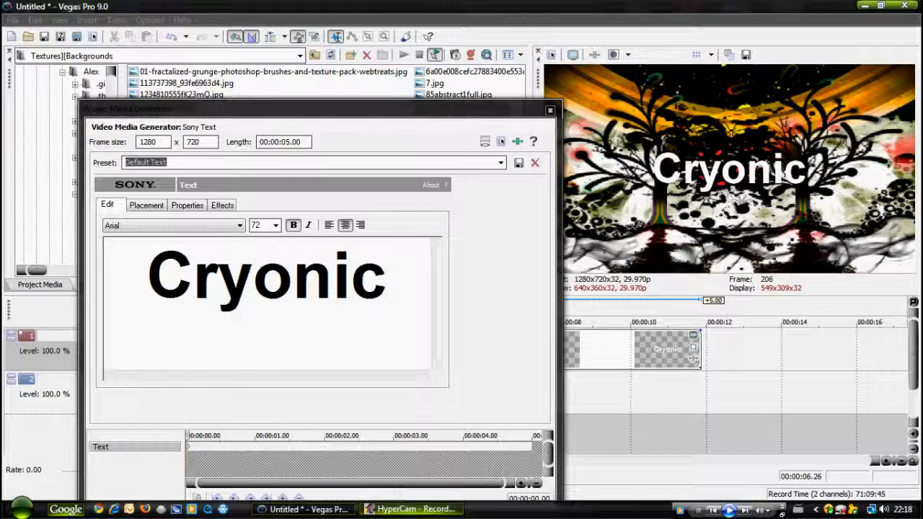
type("Media")
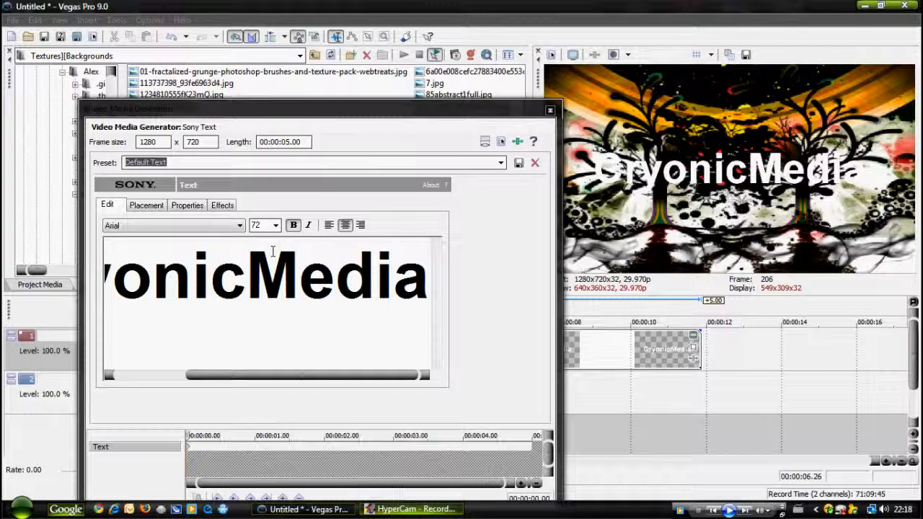
Set the font of the whole CryonicMedia title to Bell Gothic Std Black.
double_click(274, 259)
left_click(240, 226)
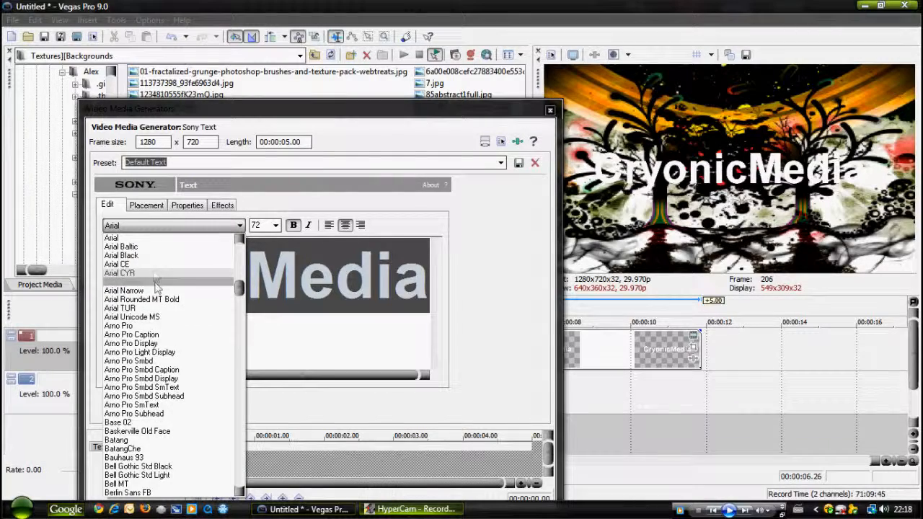
scroll(145, 331, "down", 1)
left_click(130, 439)
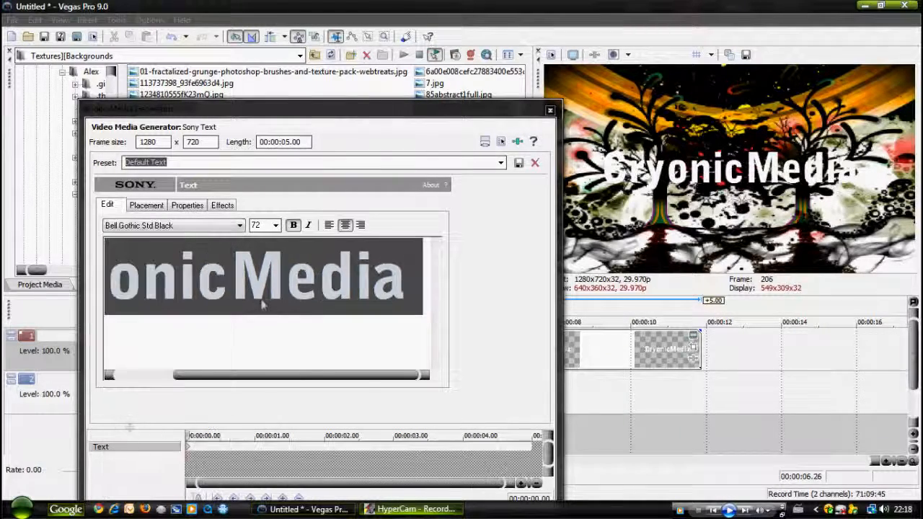
left_click(410, 273)
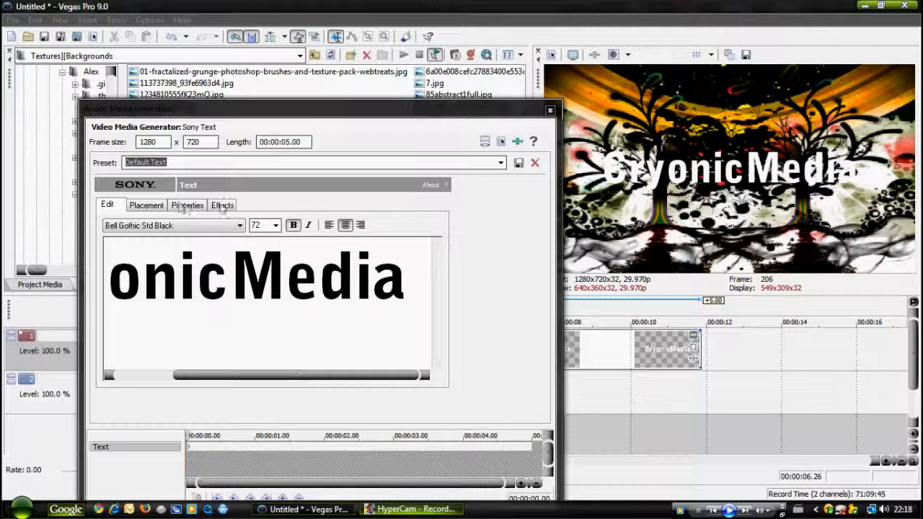
Draw a black outline of width 0.200 around the CryonicMedia text and close the text generator.
left_click(223, 206)
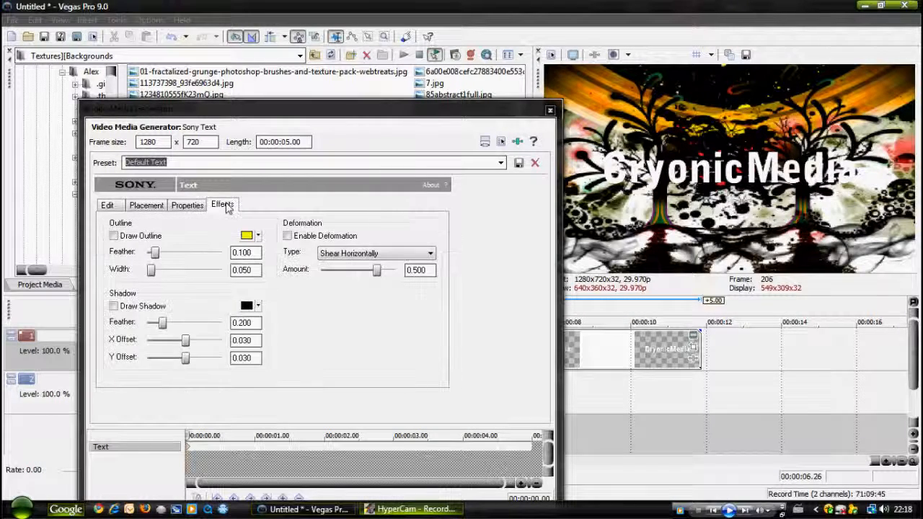
left_click(114, 236)
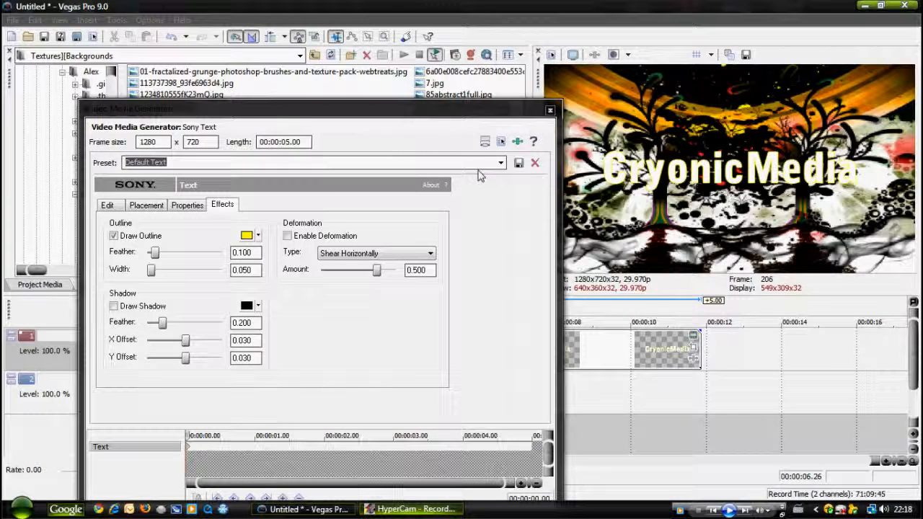
left_click(258, 235)
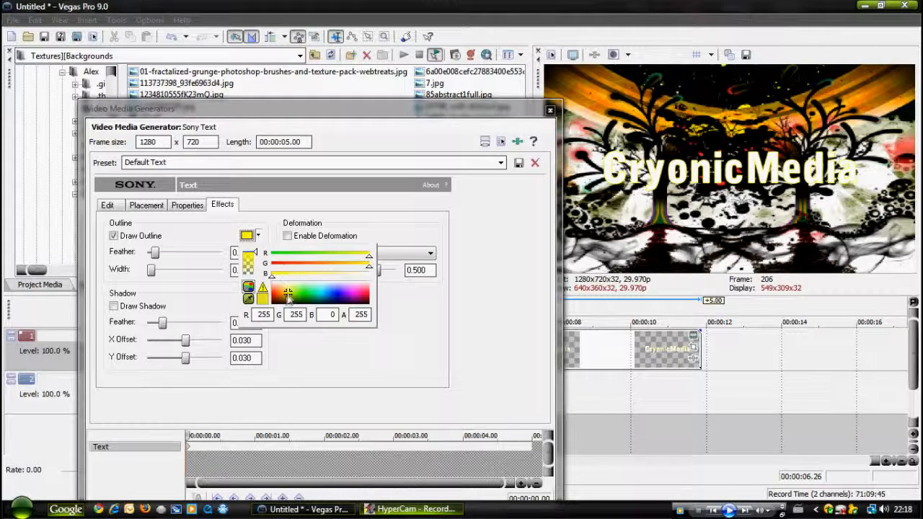
left_click(360, 360)
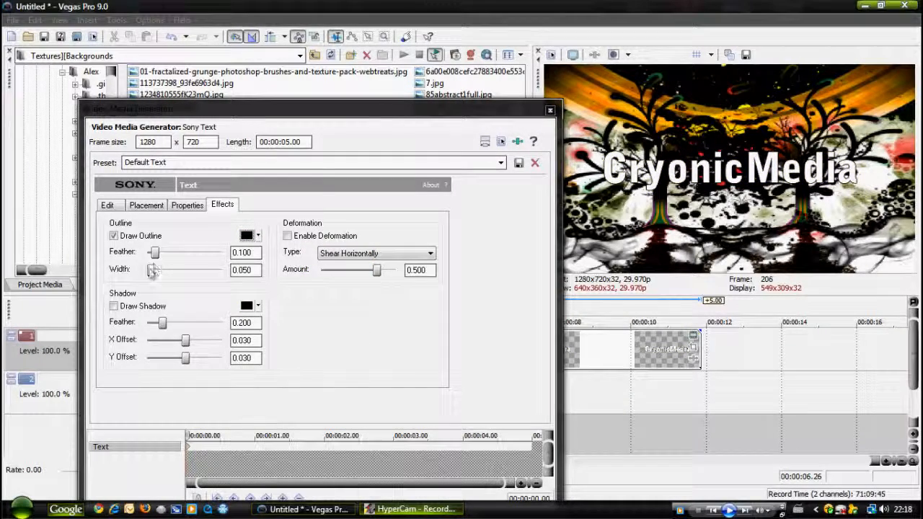
left_click_drag(151, 271, 164, 269)
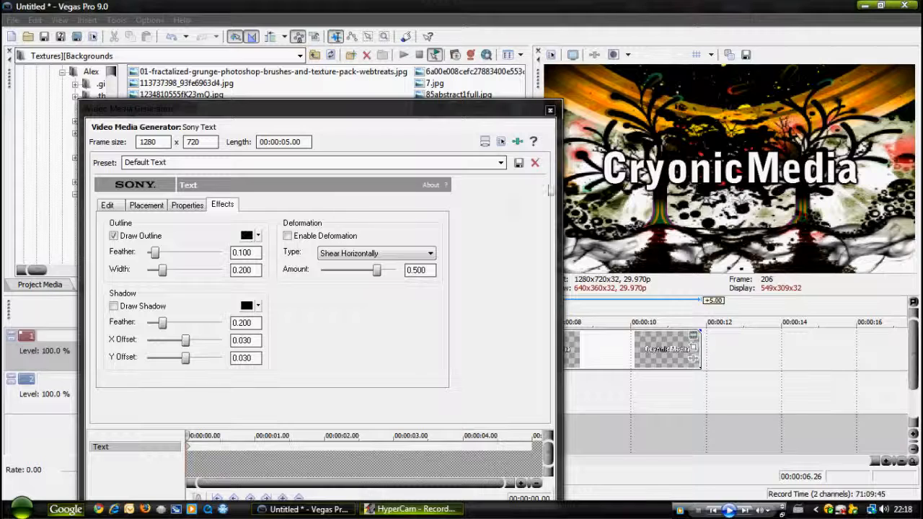
left_click(107, 204)
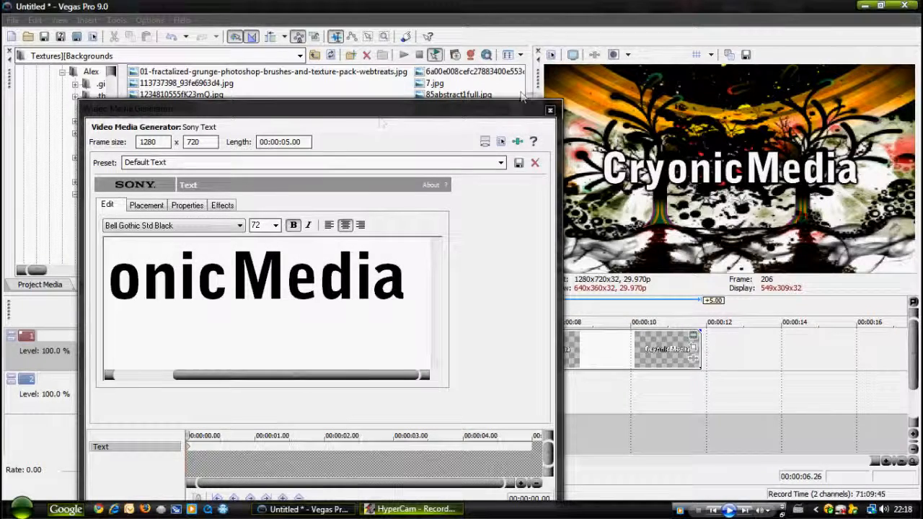
left_click(549, 110)
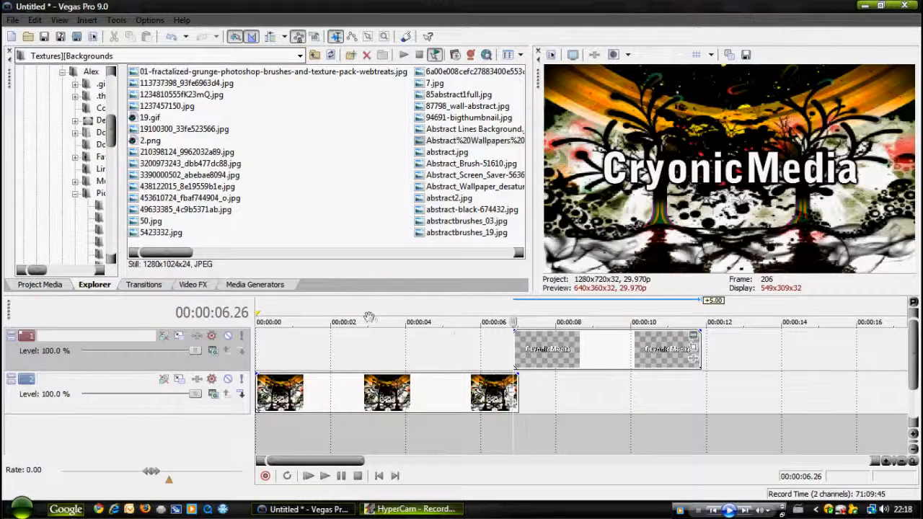
Move the CryonicMedia event to the start of the first track and trim its end to 00:00:03.15.
left_click_drag(557, 350, 299, 351)
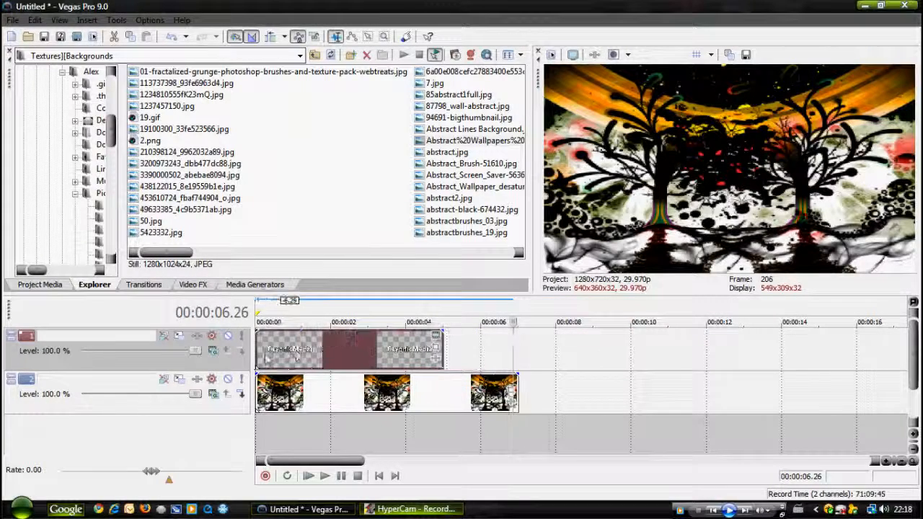
left_click_drag(444, 346, 366, 344)
left_click(385, 351)
left_click(321, 354)
left_click(368, 350)
left_click_drag(369, 349, 388, 349)
Insert a second text media event on the first track at 00:00:03.15 reading "Presents".
left_click(382, 431)
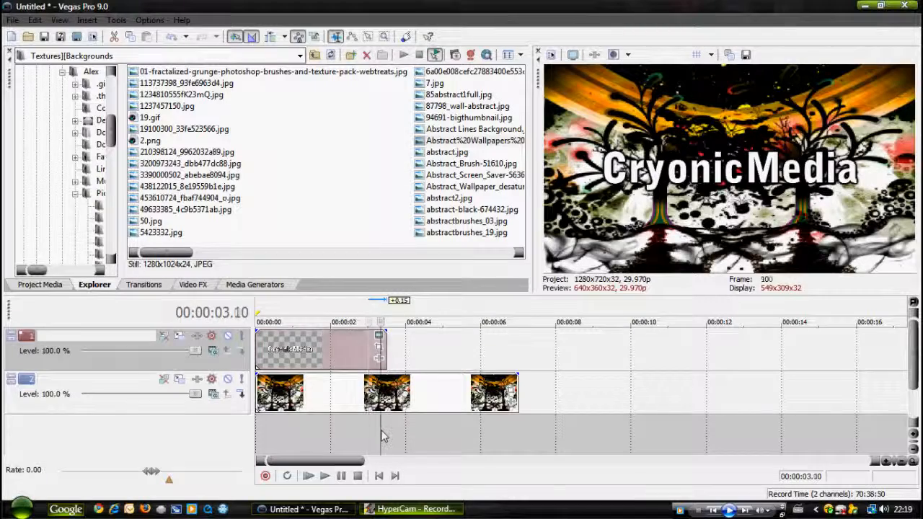
right_click(423, 348)
left_click(461, 474)
left_click_drag(364, 352, 154, 208)
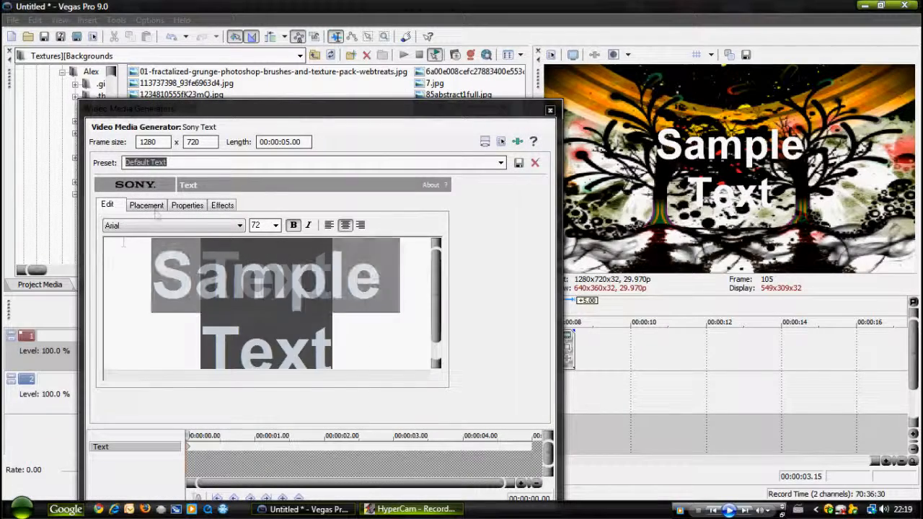
type("P")
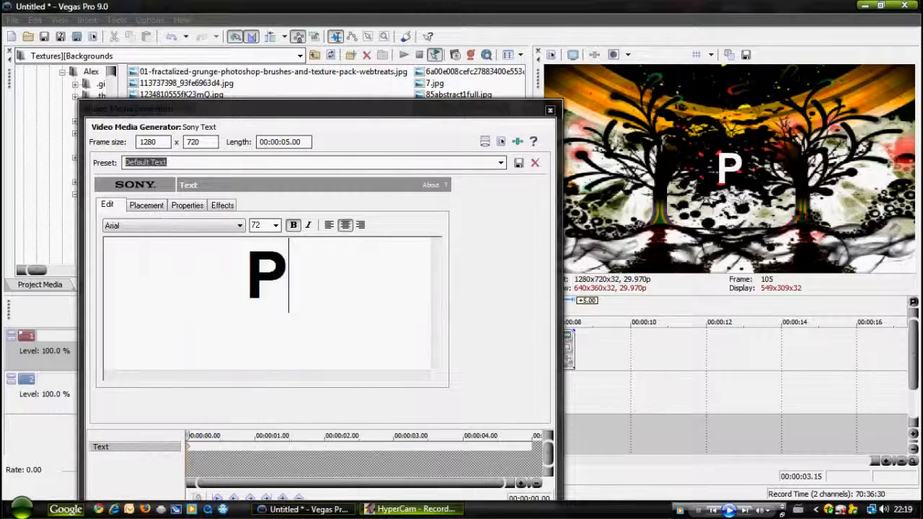
type("resebt")
key("BackSpace")
key("BackSpace")
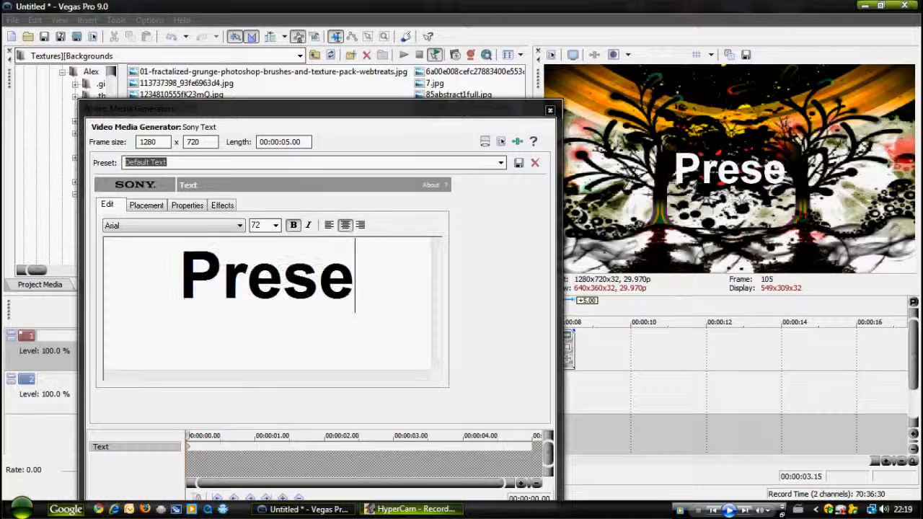
type("nts")
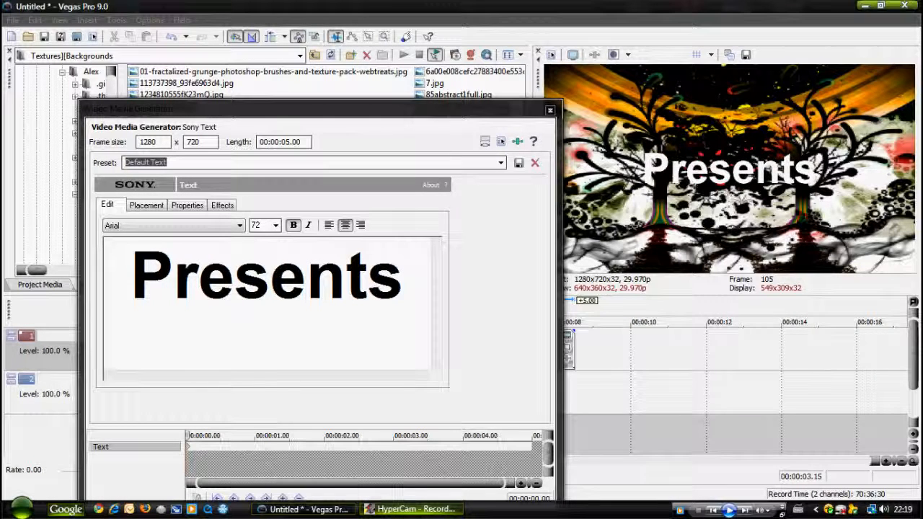
Draw a black outline of width 0.200 around the Presents text.
left_click(222, 205)
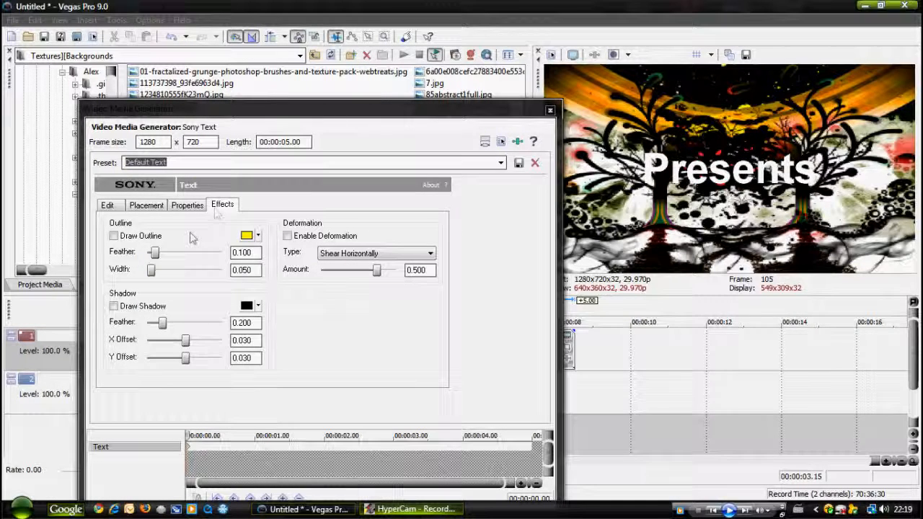
left_click(124, 238)
left_click(247, 236)
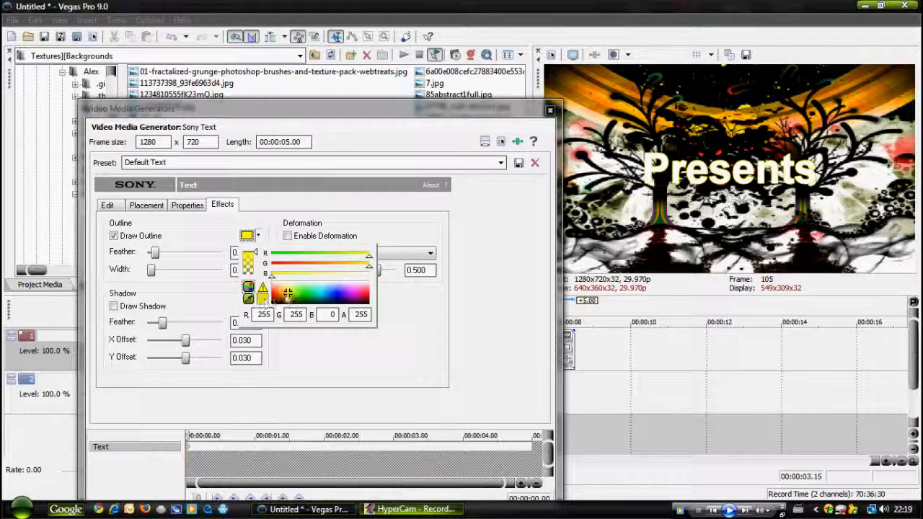
left_click(288, 301)
left_click(312, 357)
left_click_drag(151, 273, 158, 272)
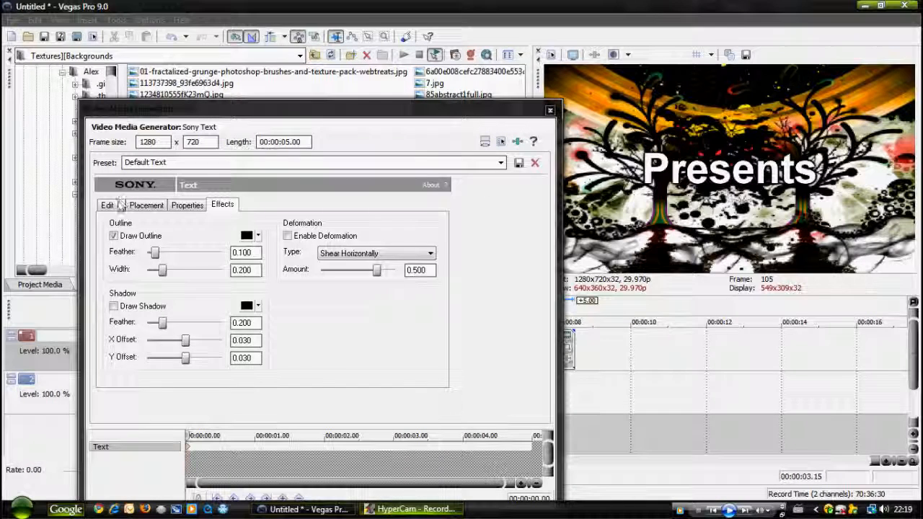
Set the font of the Presents text to Bell Gothic Std Black.
left_click(121, 205)
left_click_drag(400, 277, 130, 273)
left_click(240, 225)
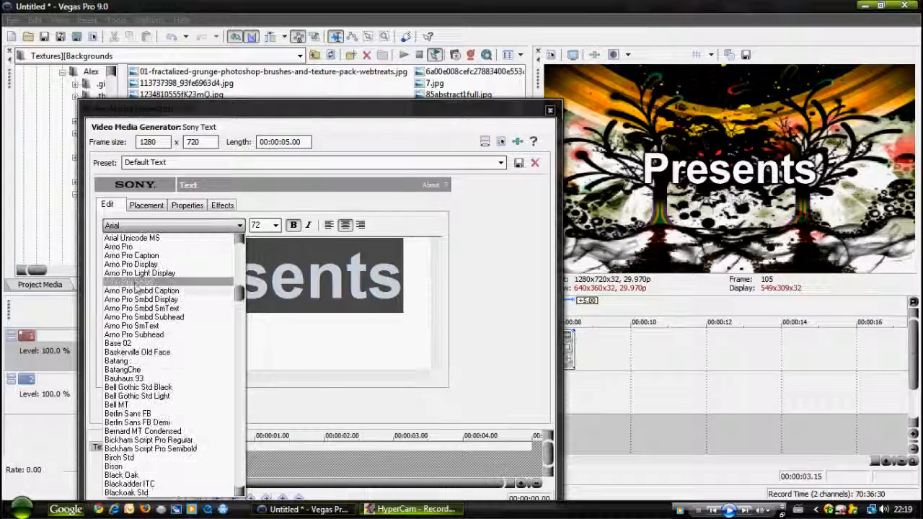
left_click(129, 377)
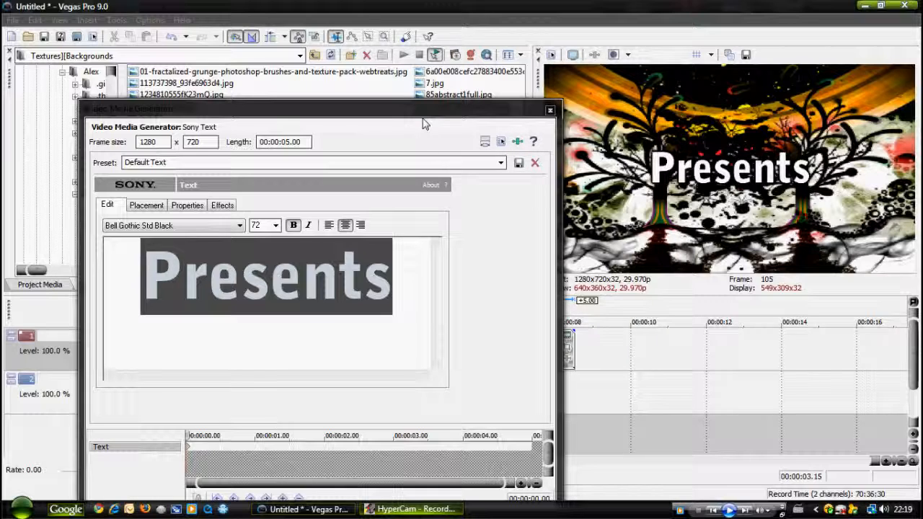
Close the text generator and trim the end of the Presents event to match the end of the background image.
left_click(372, 281)
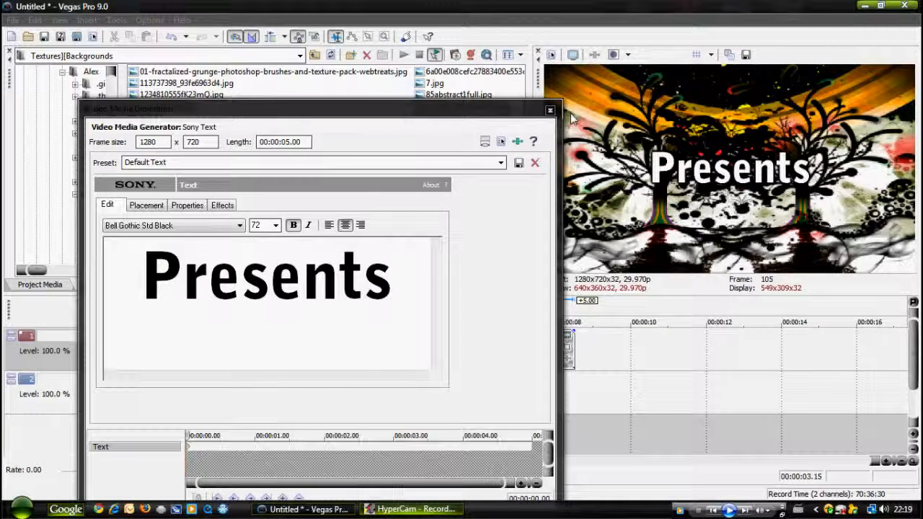
left_click(549, 111)
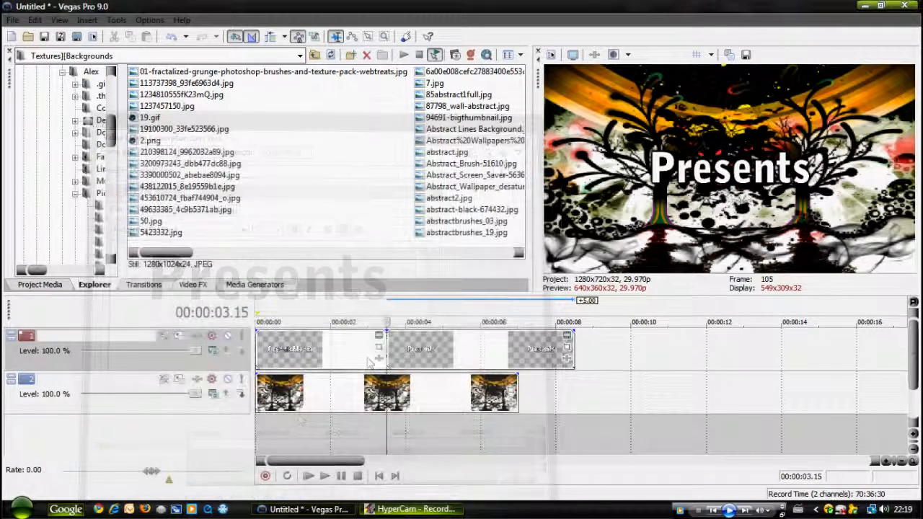
left_click_drag(573, 352, 518, 352)
left_click(358, 434)
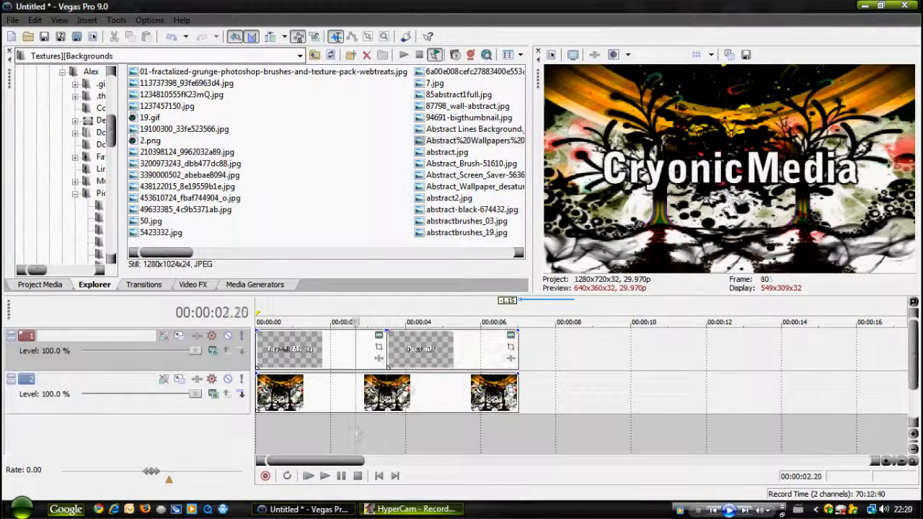
Play the project from the start to review the change from the CryonicMedia title to the Presents title.
left_click(378, 476)
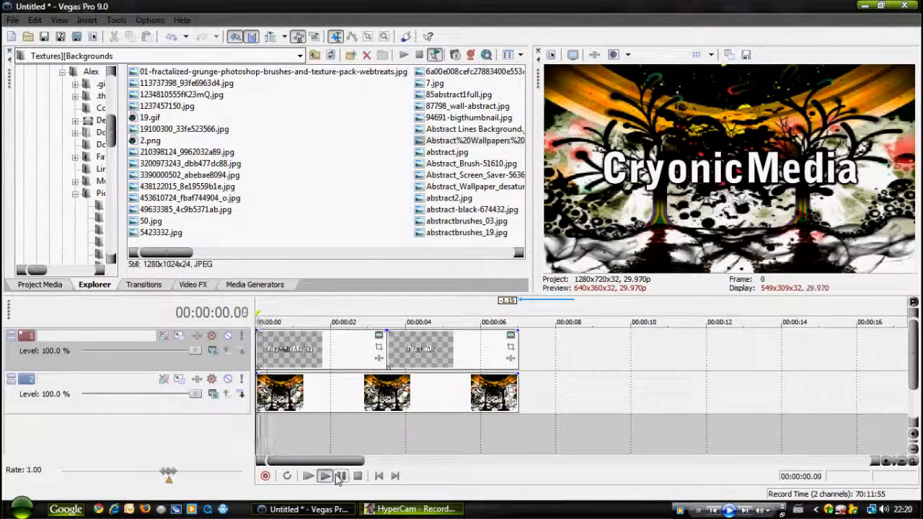
left_click(340, 477)
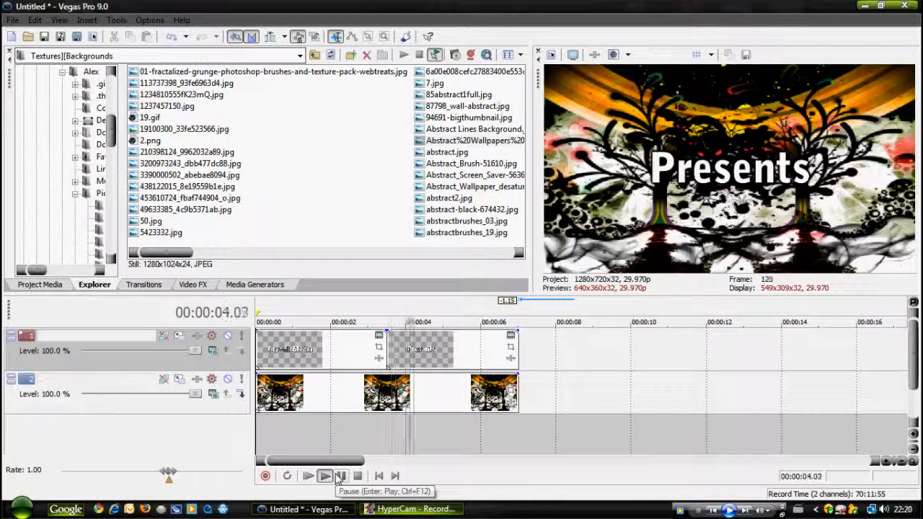
left_click(340, 476)
left_click(355, 459)
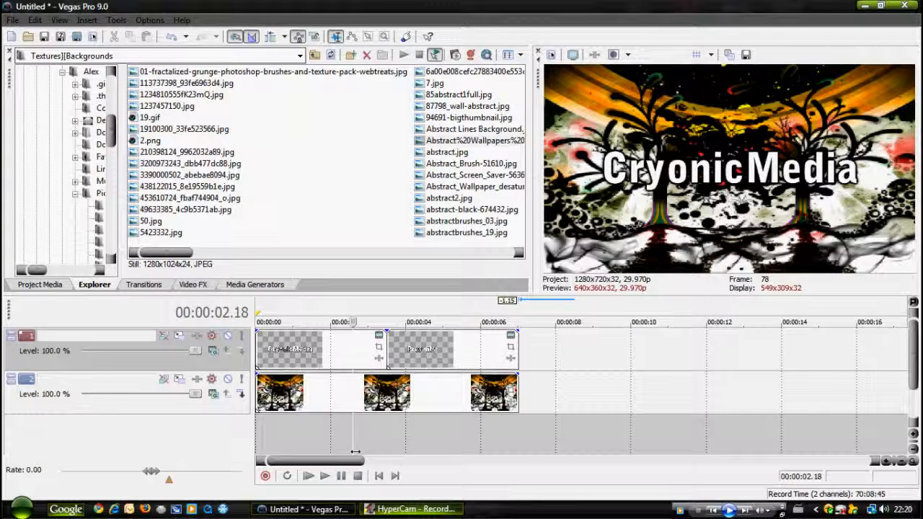
left_click(377, 429)
left_click(351, 428)
left_click(380, 475)
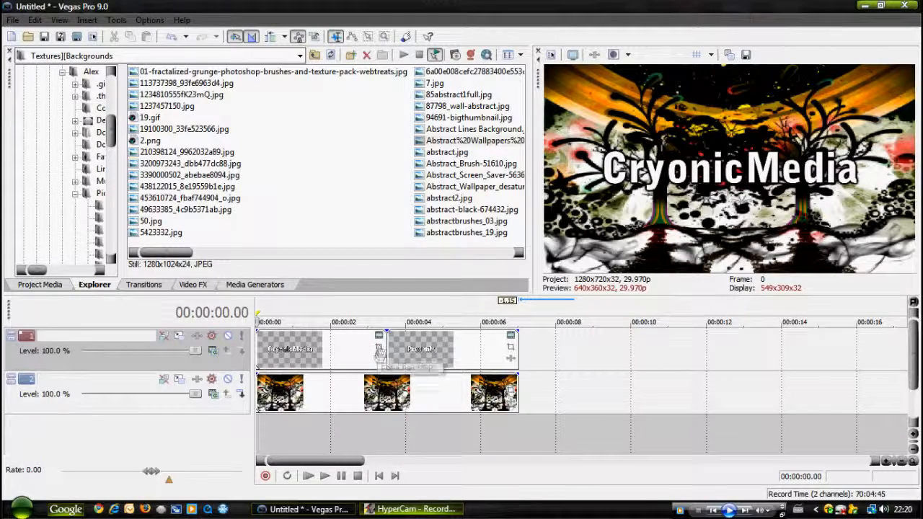
Open Event Pan/Crop for the CryonicMedia event and set Maintain aspect ratio to No.
left_click(379, 349)
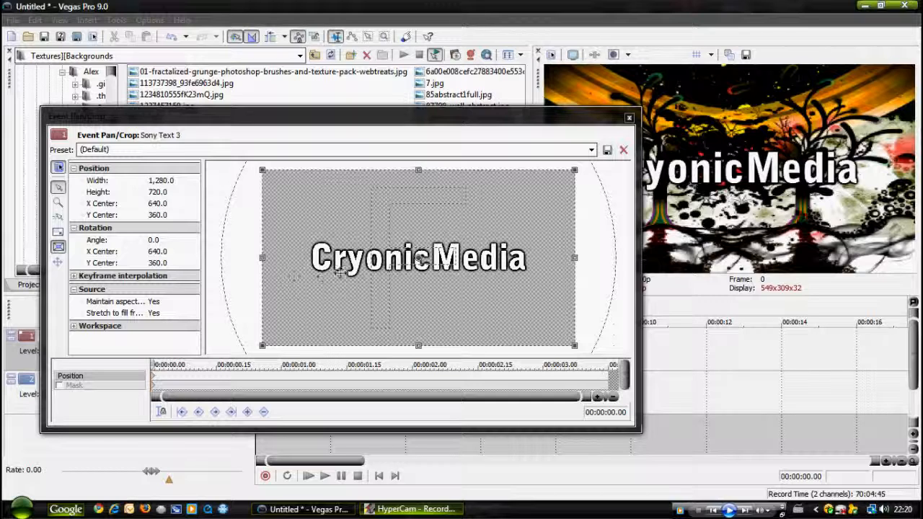
left_click(167, 303)
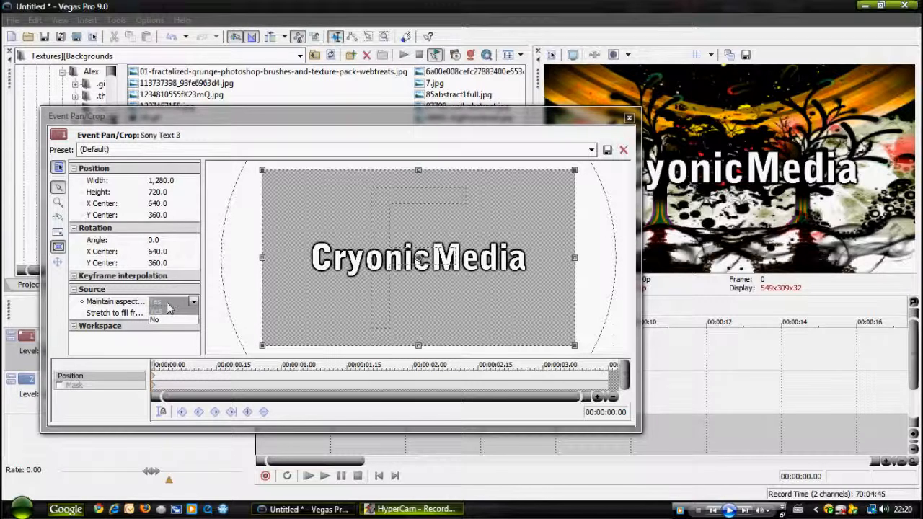
left_click(156, 320)
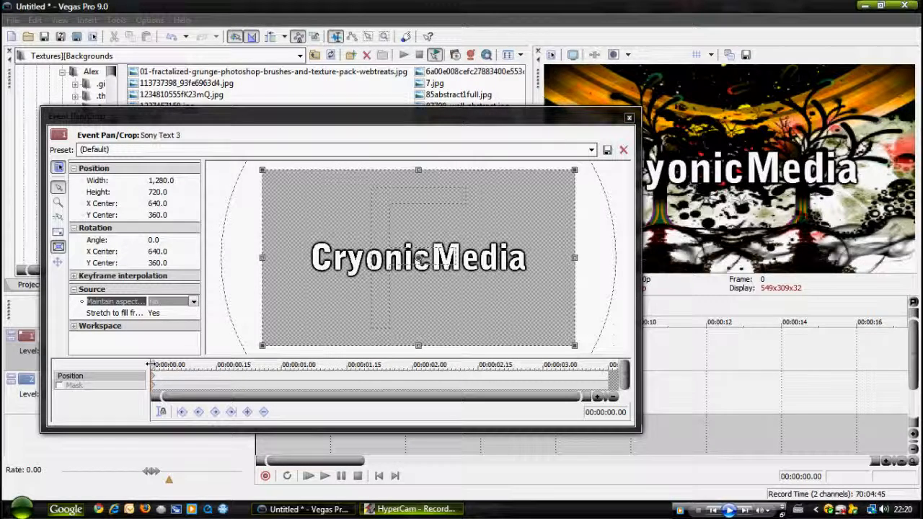
Enlarge the crop frame about its center at 00:00:00.00 to about 1,513.6 wide by 968.6 high.
mouse_move(150, 364)
left_mouse_down()
mouse_move(159, 364)
mouse_move(150, 364)
left_mouse_up()
scroll(255, 328, "down", 1)
scroll(254, 328, "down", 1)
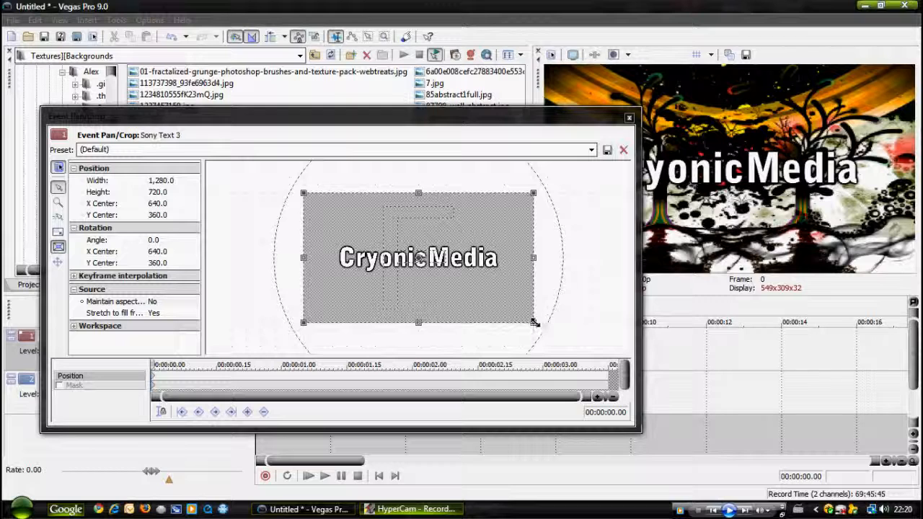
left_click(57, 248)
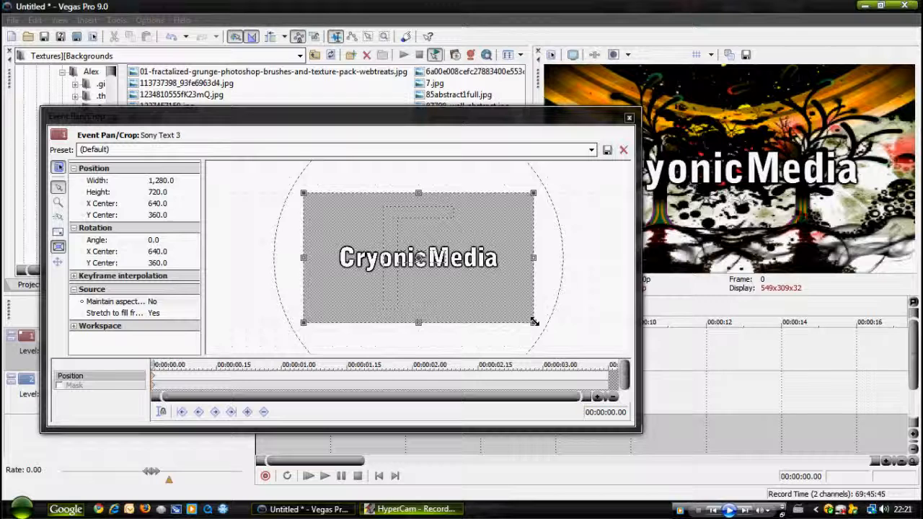
left_click_drag(534, 322, 554, 344)
At 00:00:03.15, restore the default crop frame and shrink it to about 933.4 wide by 396.0 high.
left_click_drag(152, 363, 607, 364)
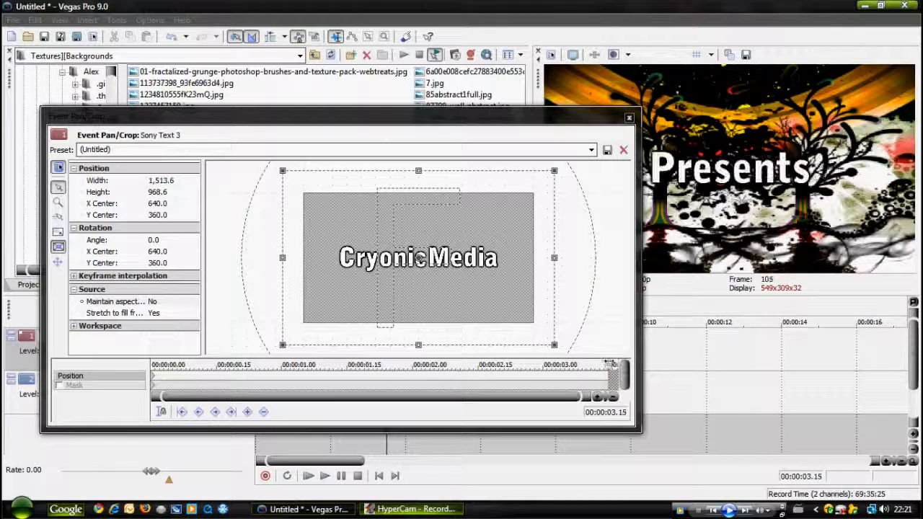
right_click(497, 303)
left_click(523, 310)
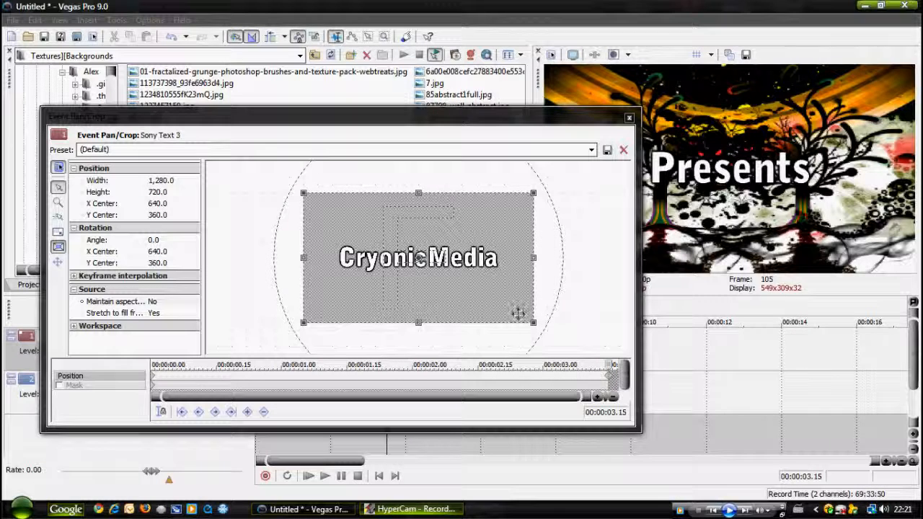
left_click_drag(534, 322, 503, 293)
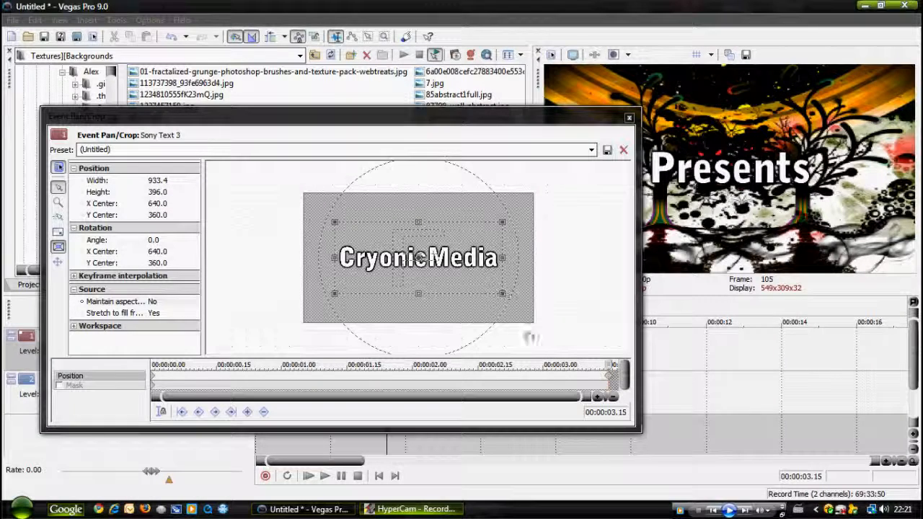
Set the interpolation of the last position keyframe to Smooth.
mouse_move(609, 365)
left_mouse_down()
mouse_move(587, 366)
mouse_move(610, 375)
left_mouse_up()
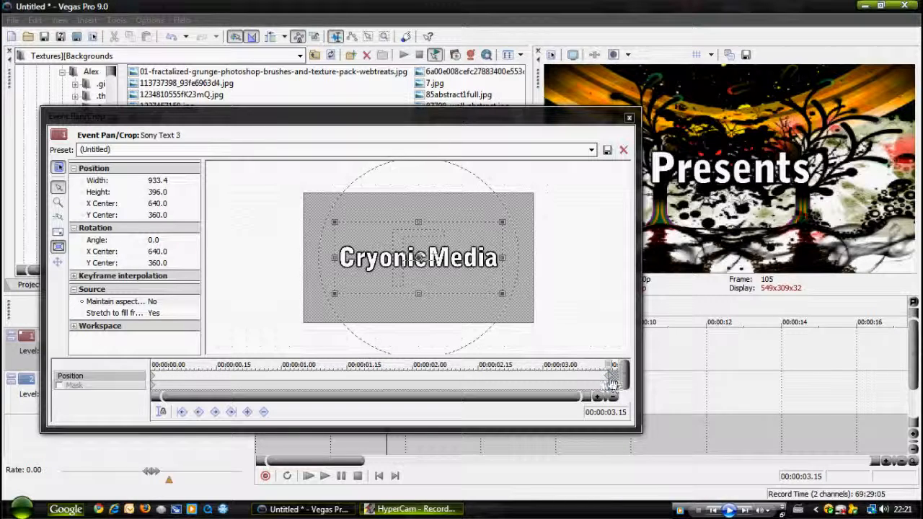
right_click(611, 384)
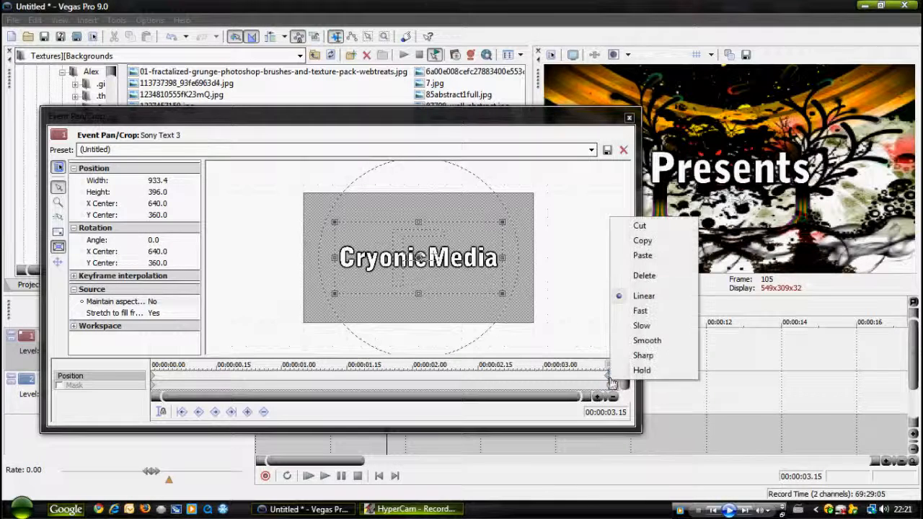
left_click(646, 342)
left_click_drag(609, 365, 283, 376)
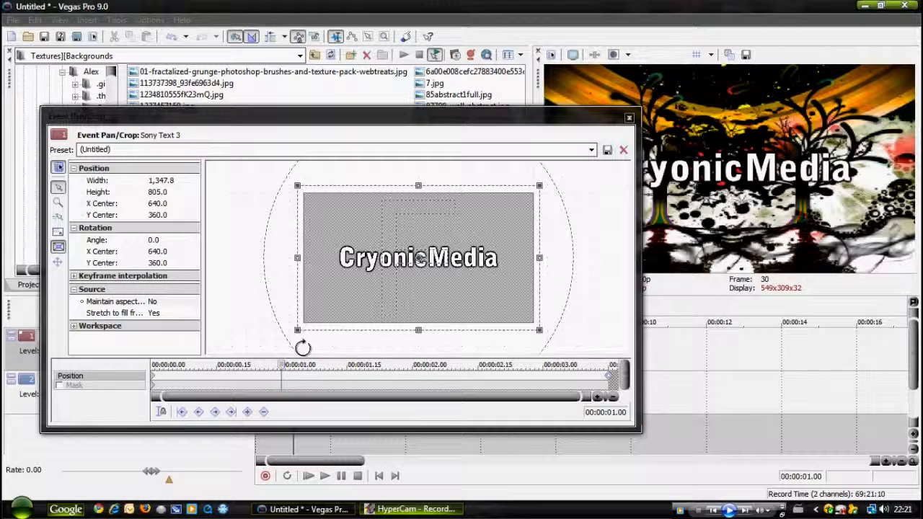
left_click_drag(405, 302, 365, 305)
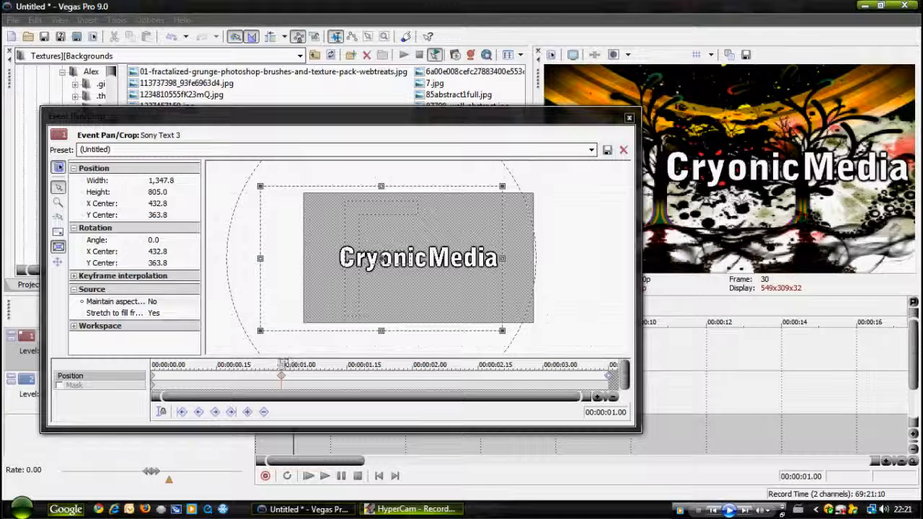
left_click(286, 365)
left_click(289, 365)
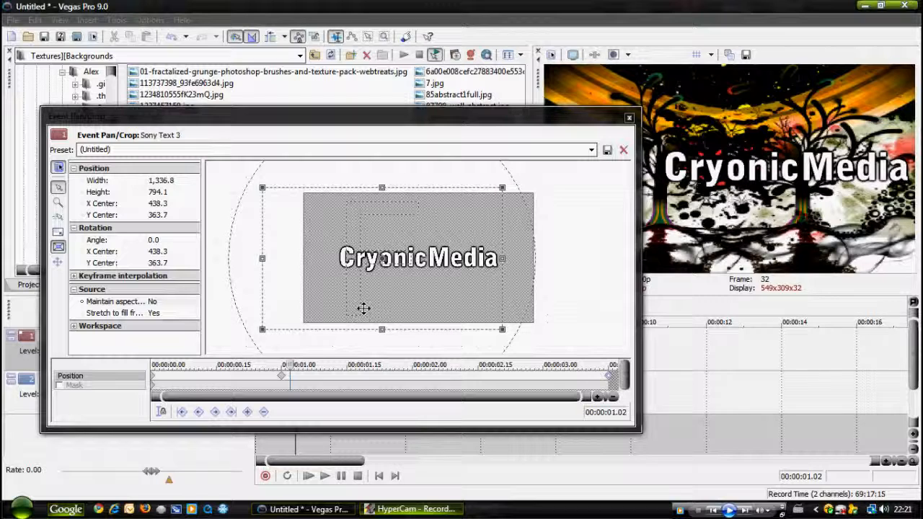
left_click(281, 364)
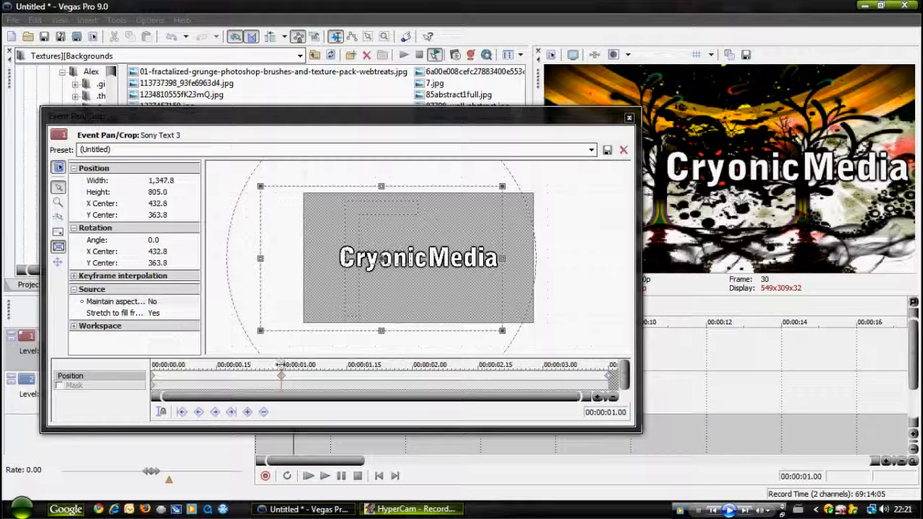
left_click(277, 365)
left_click(282, 376)
left_click(276, 366)
left_click_drag(282, 377, 289, 378)
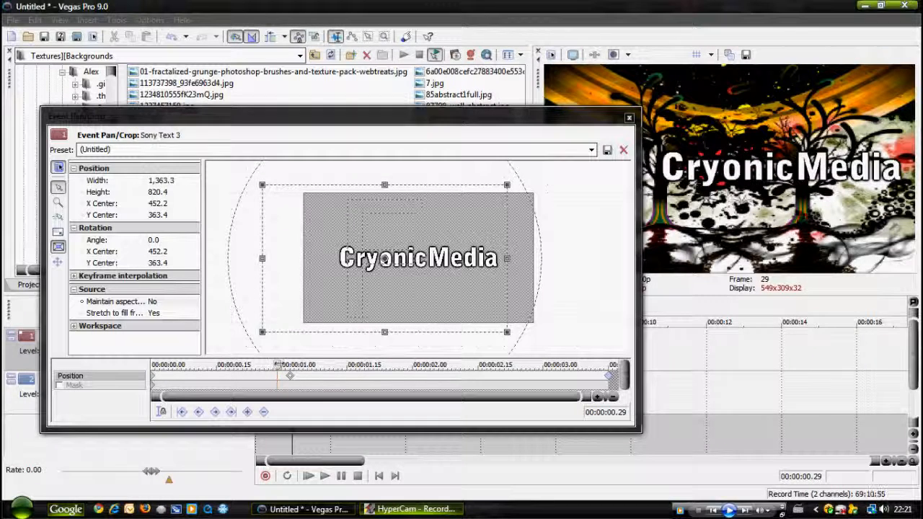
left_click(280, 365)
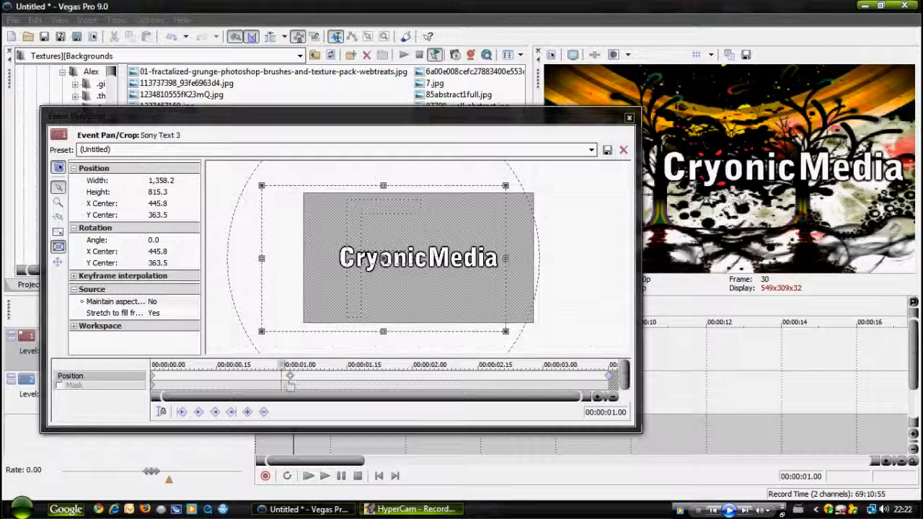
left_click(290, 376)
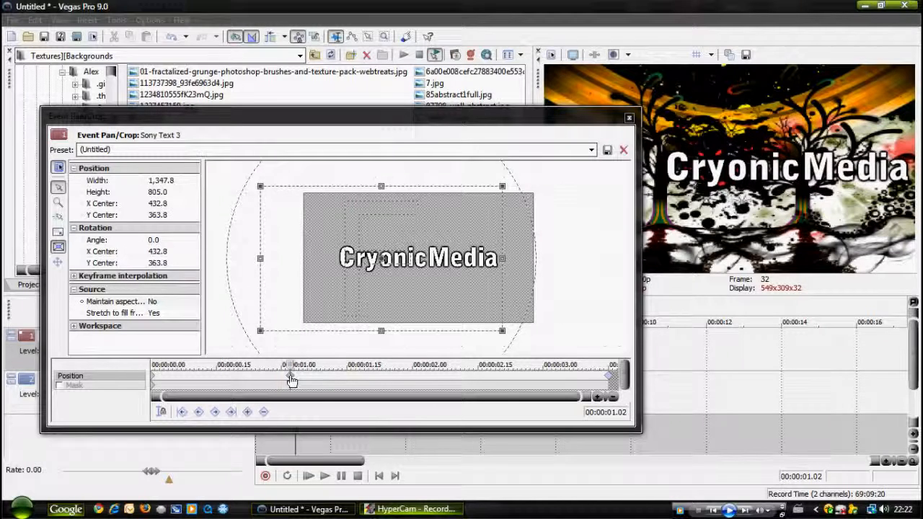
key("Delete")
Add a position keyframe at 00:00:01.00, then at 00:00:01.02 shift the crop frame left to a center of about 447.9, 367.5.
key("Left")
key("Left")
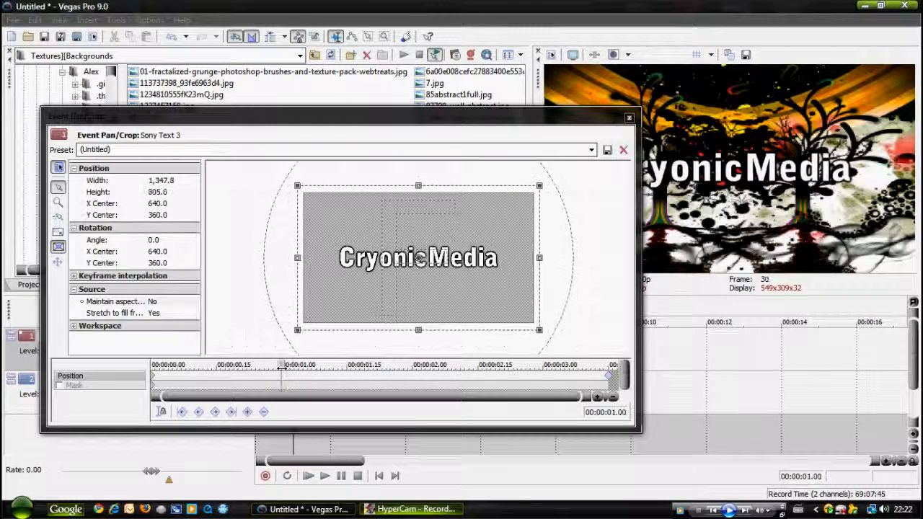
left_click(247, 412)
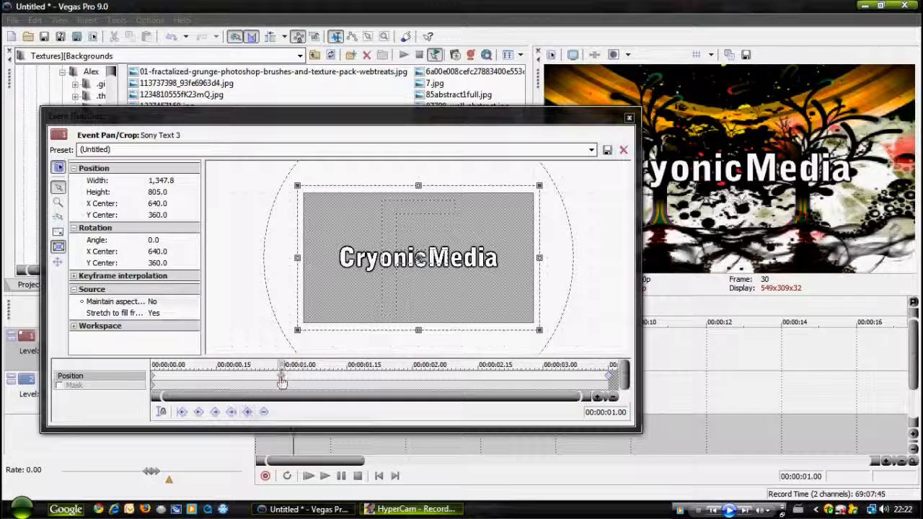
left_click(283, 368)
left_click_drag(283, 369, 287, 368)
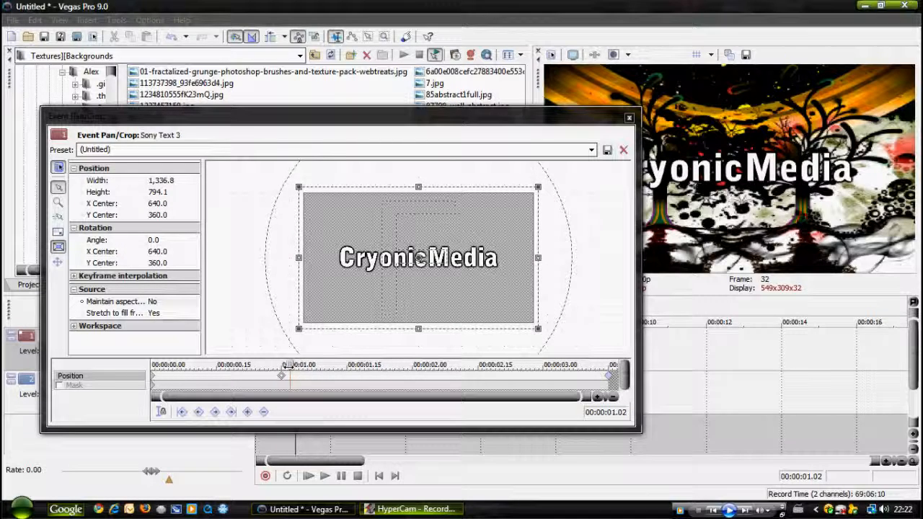
left_click_drag(416, 292, 381, 293)
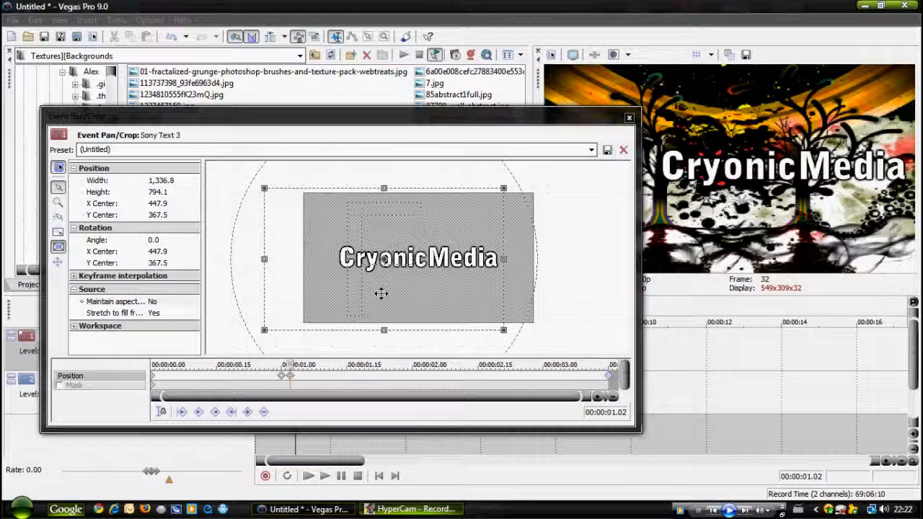
Copy the position keyframe at 00:00:01.00 and paste it at 00:00:01.04.
left_click_drag(285, 367, 298, 366)
left_click(282, 377)
right_click(283, 378)
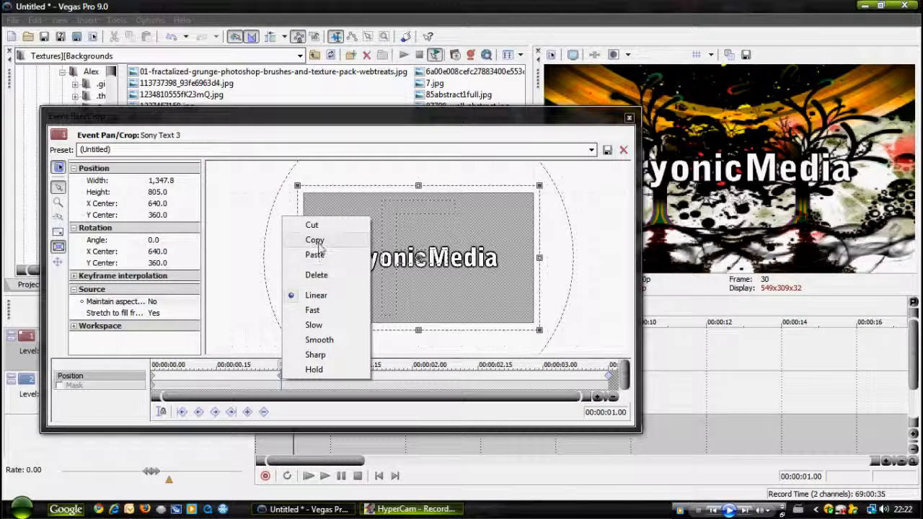
left_click(317, 275)
left_click_drag(287, 366, 298, 365)
right_click(297, 381)
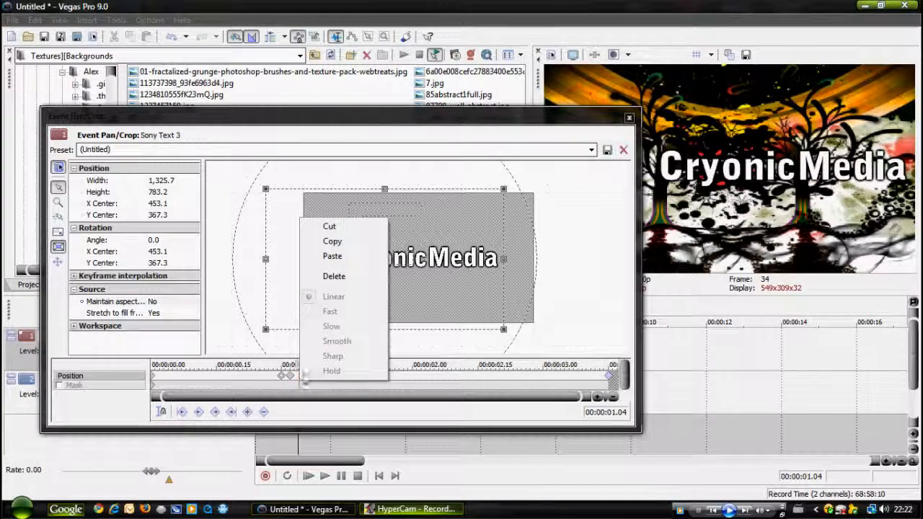
left_click(321, 255)
Add a position keyframe at 00:00:02.00, then at 00:00:02.02 shift the crop frame right to a center of about 764.3, 367.5.
left_click_drag(298, 365, 412, 362)
left_click(247, 412)
left_click_drag(411, 366, 421, 367)
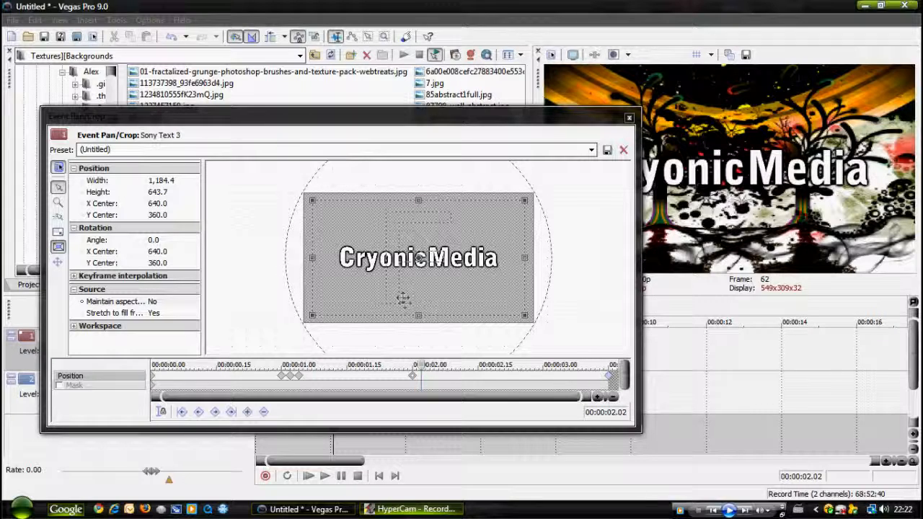
left_click_drag(404, 298, 426, 300)
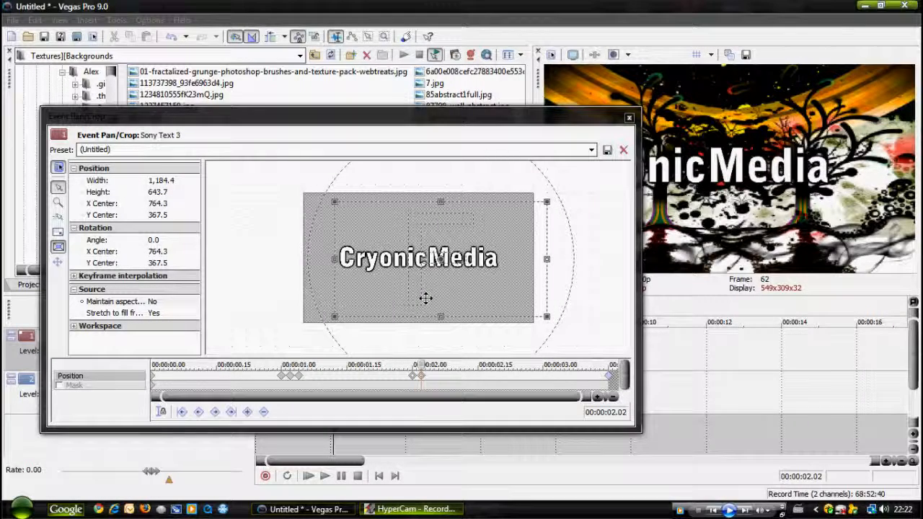
Copy the position keyframe at 00:00:02.00, paste it at 00:00:02.04, and check the neighbouring keyframes.
right_click(414, 380)
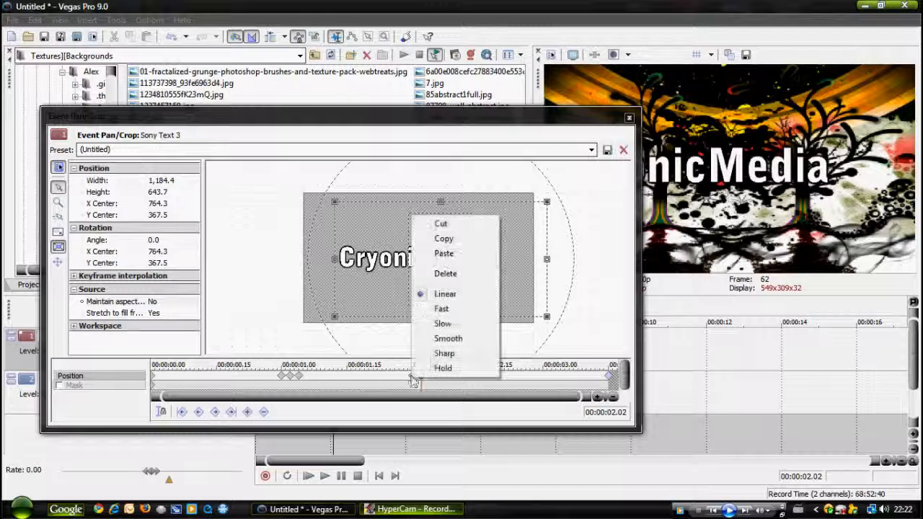
left_click(434, 237)
left_click(425, 365)
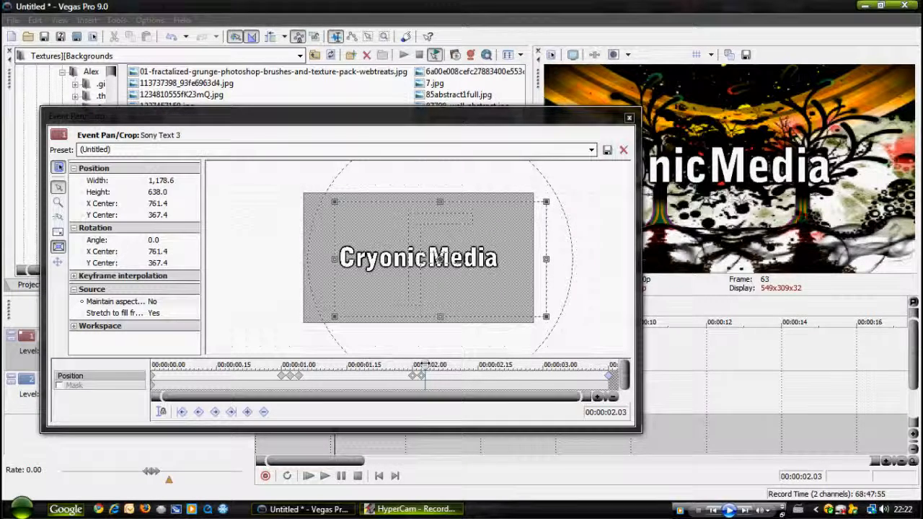
left_click(428, 377)
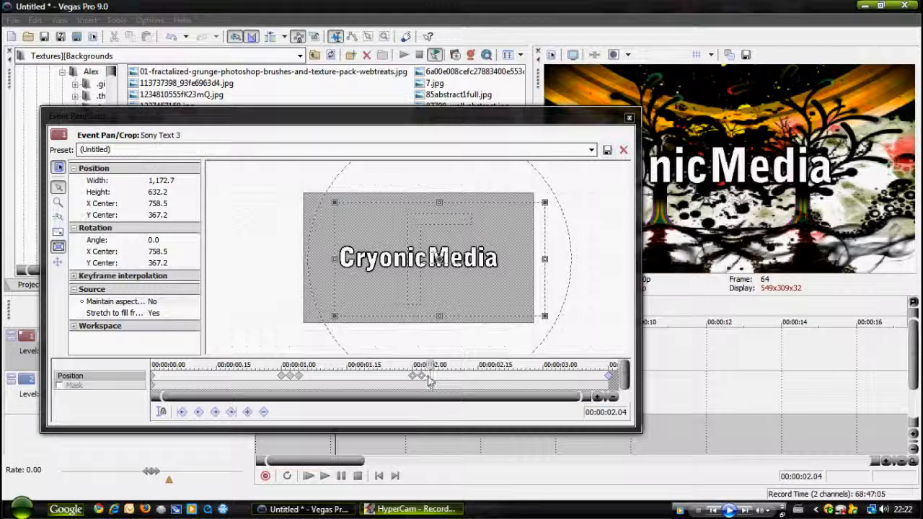
right_click(423, 208)
left_click(448, 255)
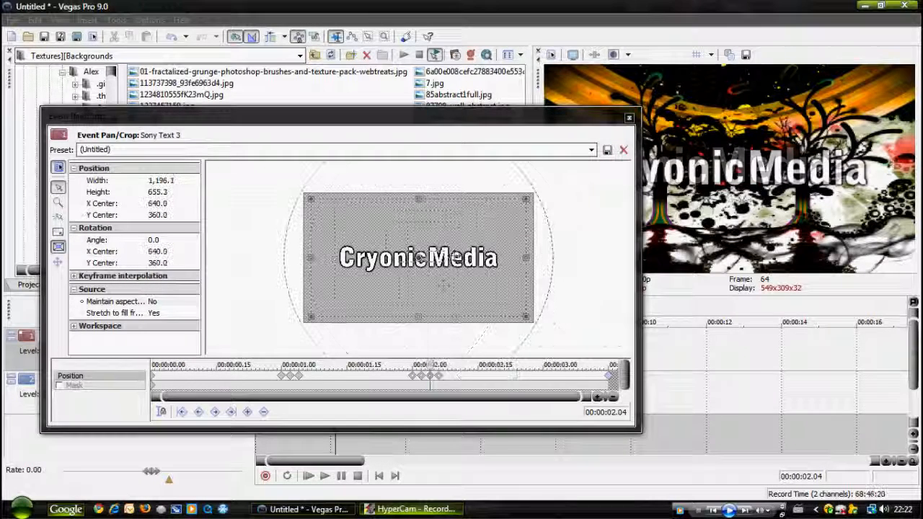
left_click(442, 377)
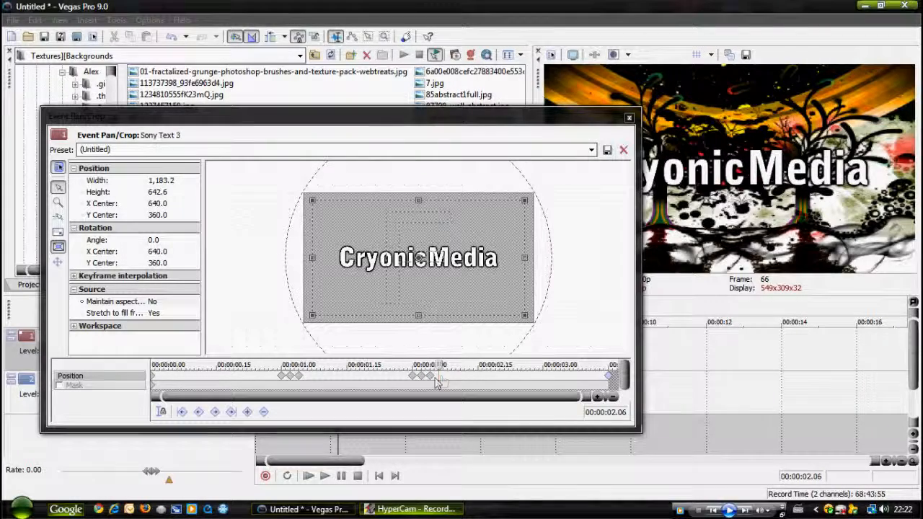
left_click(432, 378)
left_click(423, 376)
left_click(416, 378)
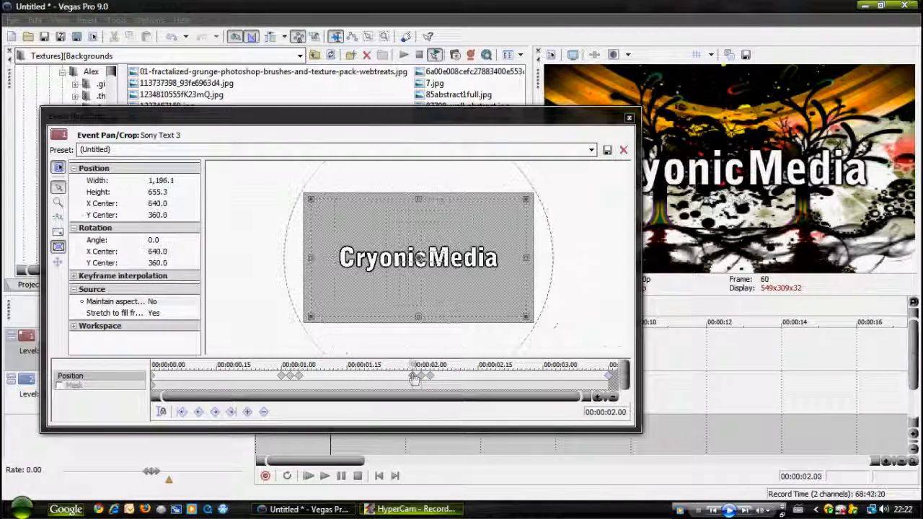
Add a position keyframe at 00:00:03.08, then shift the crop frame in varying directions every two frames, reaching a center of about 396.1, 483.1 at 00:00:03.14.
left_click_drag(413, 365, 576, 365)
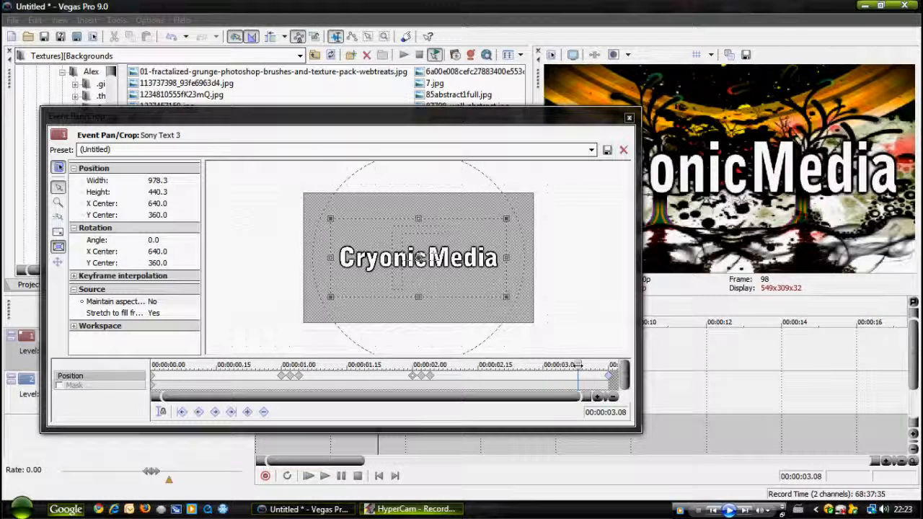
left_click(247, 411)
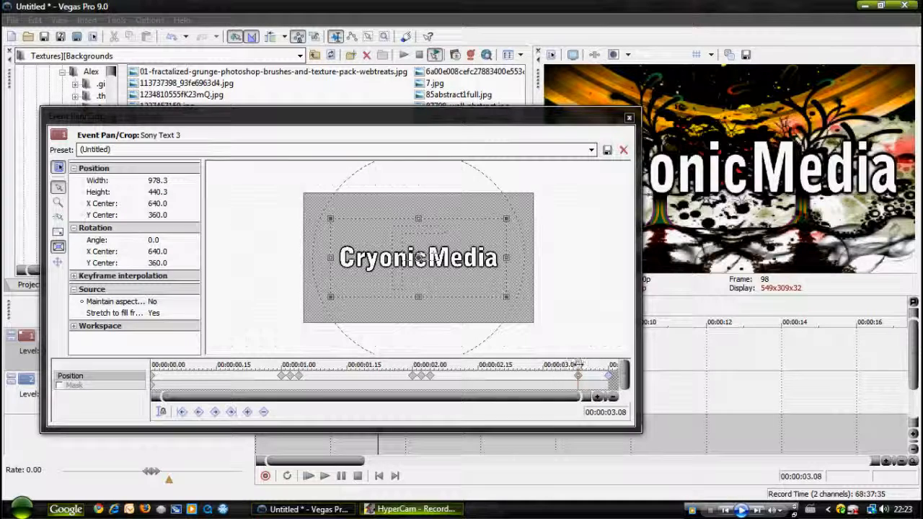
left_click_drag(578, 365, 586, 365)
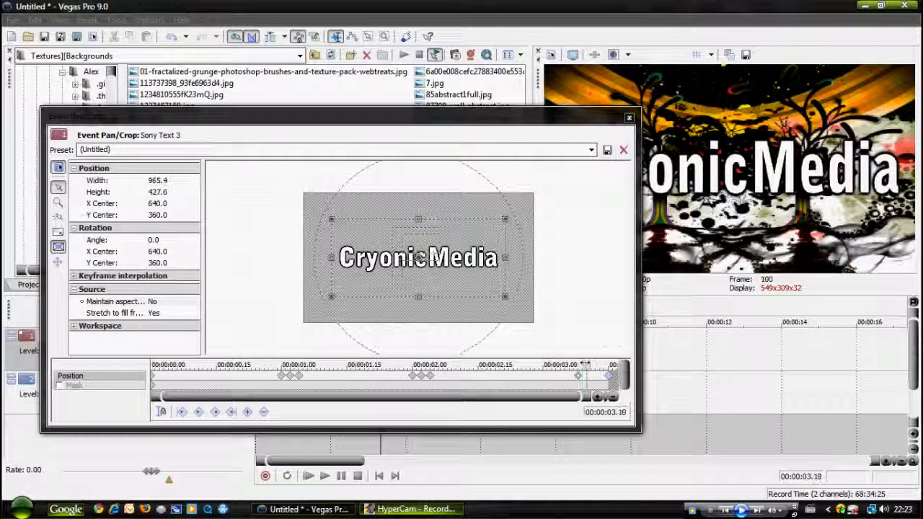
left_click_drag(467, 287, 454, 257)
left_click_drag(586, 365, 593, 365)
left_click_drag(426, 238, 476, 272)
left_click_drag(596, 365, 604, 364)
left_click_drag(465, 293, 512, 286)
left_click_drag(349, 283, 406, 313)
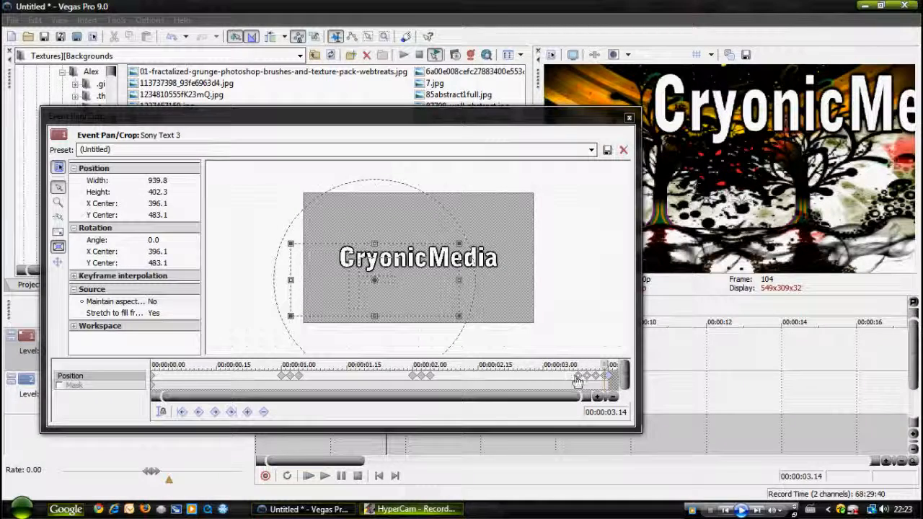
Set the interpolation of the position keyframe at 00:00:03.08 to Smooth.
left_click(281, 376)
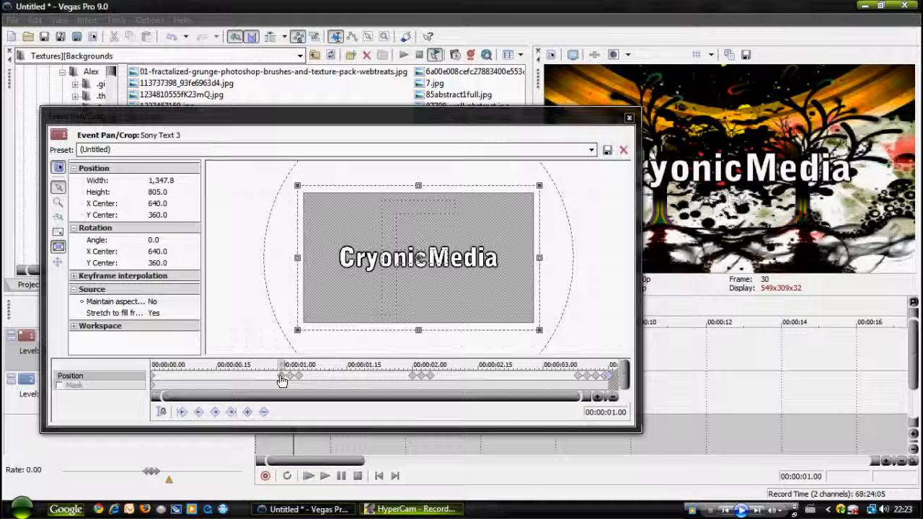
right_click(591, 378)
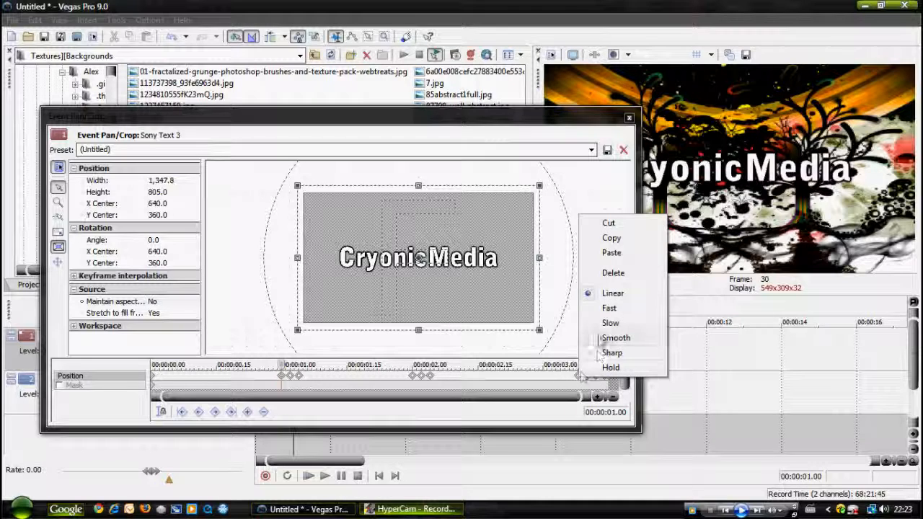
left_click(594, 336)
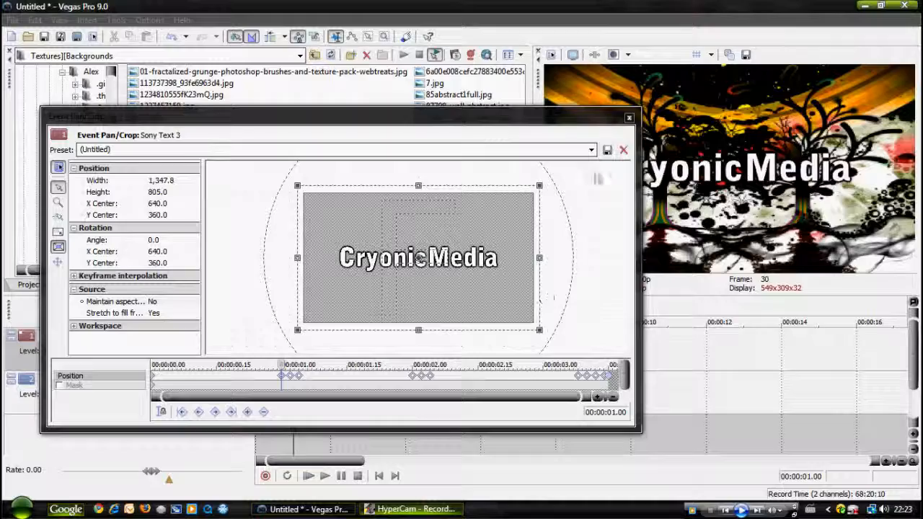